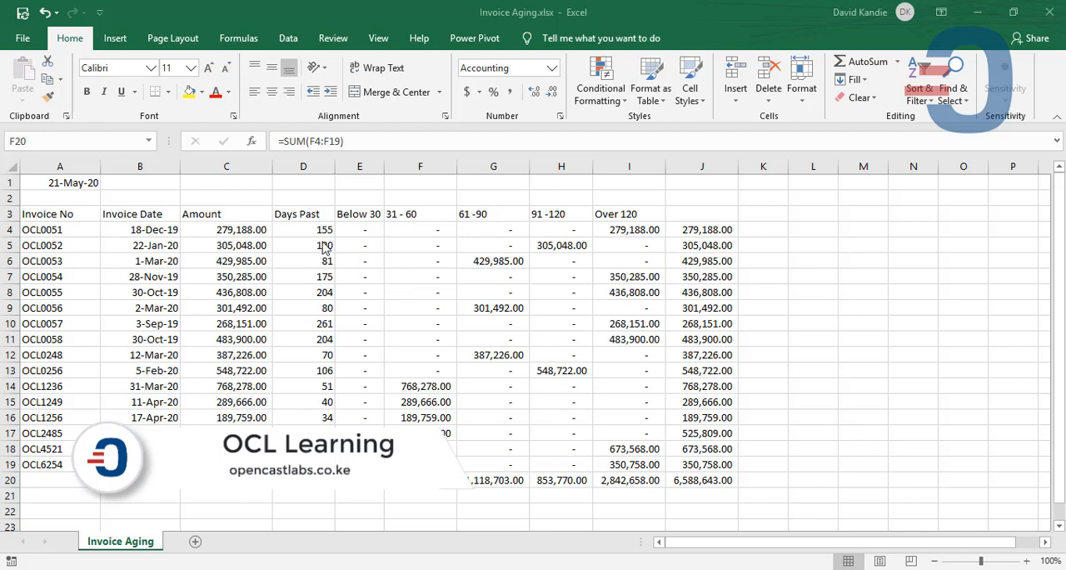
- Examine the completed aging table: the date in A1, the Days Past formula, and the formulas and headers of the aging brackets
left_click(320, 231)
left_click(410, 236)
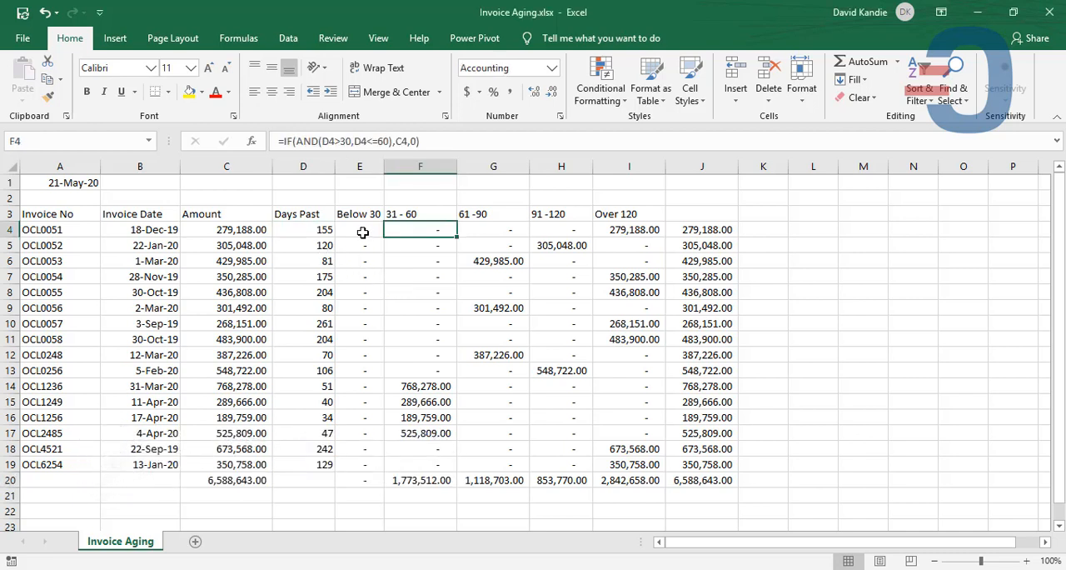
left_click(360, 232)
left_click(154, 232)
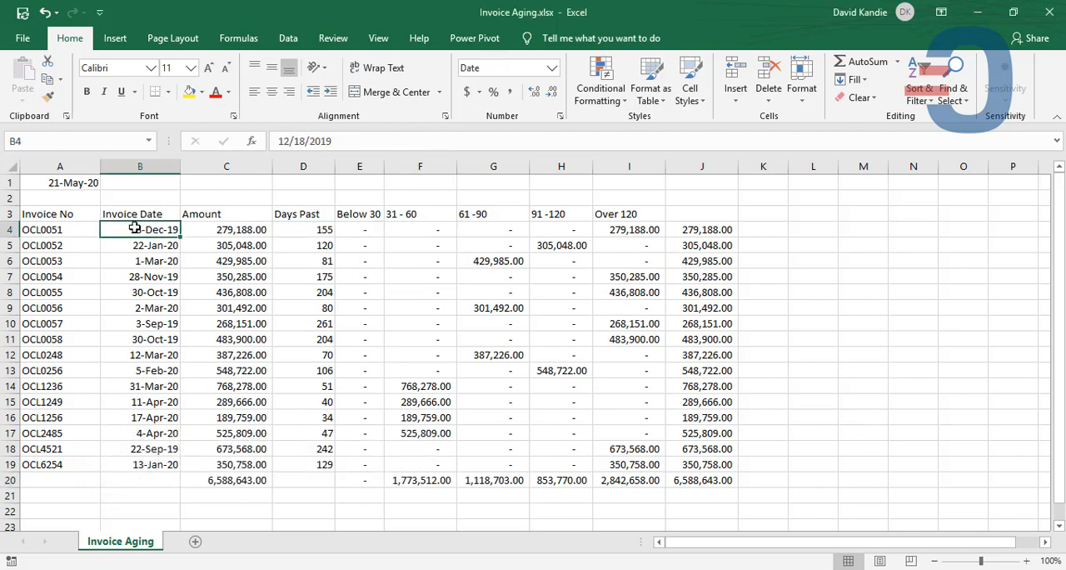
left_click(72, 184)
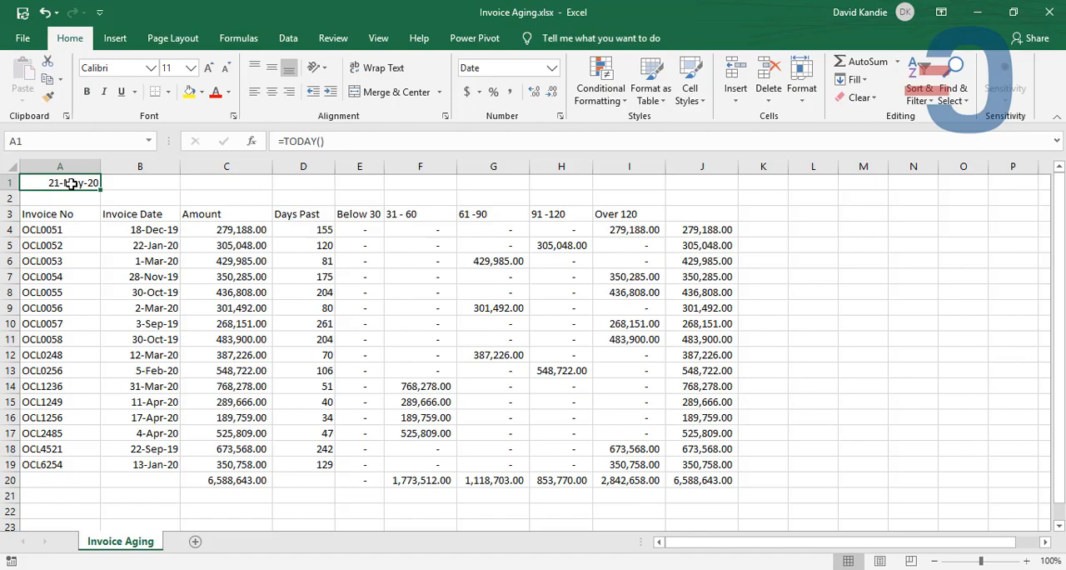
left_click(363, 228)
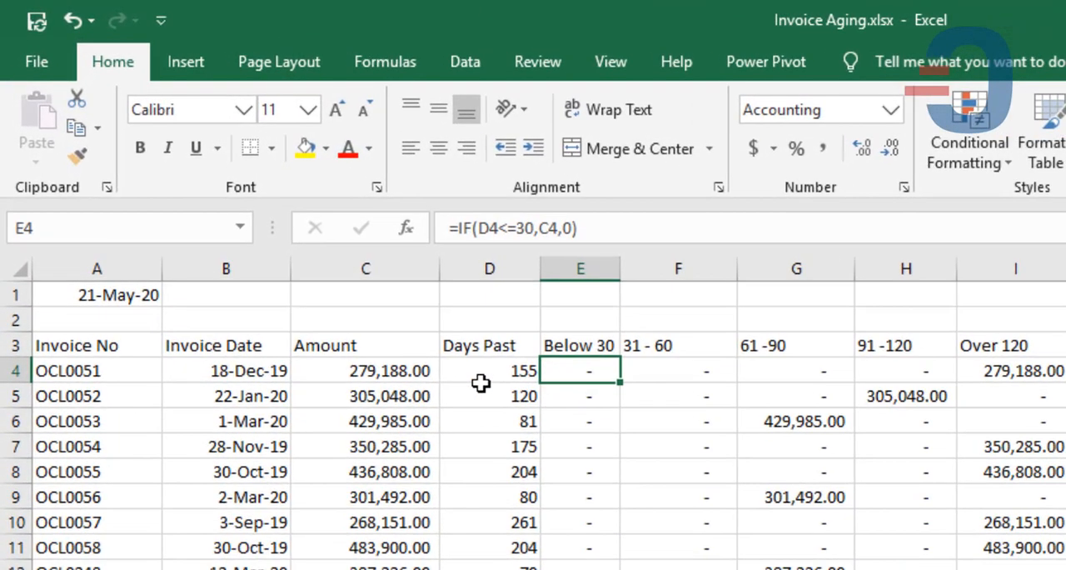
left_click(298, 233)
left_click(484, 266)
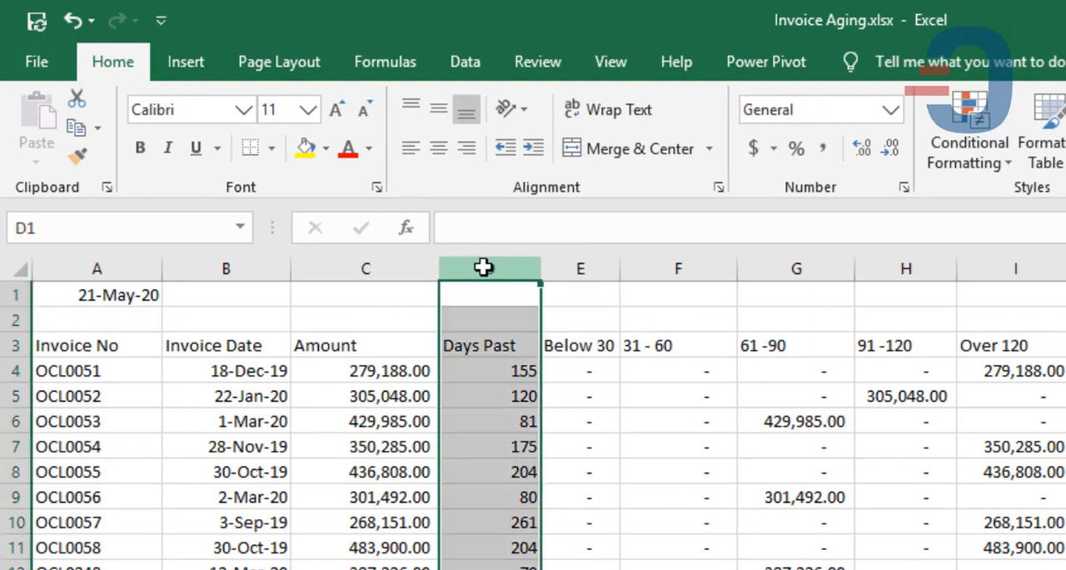
left_click(516, 370)
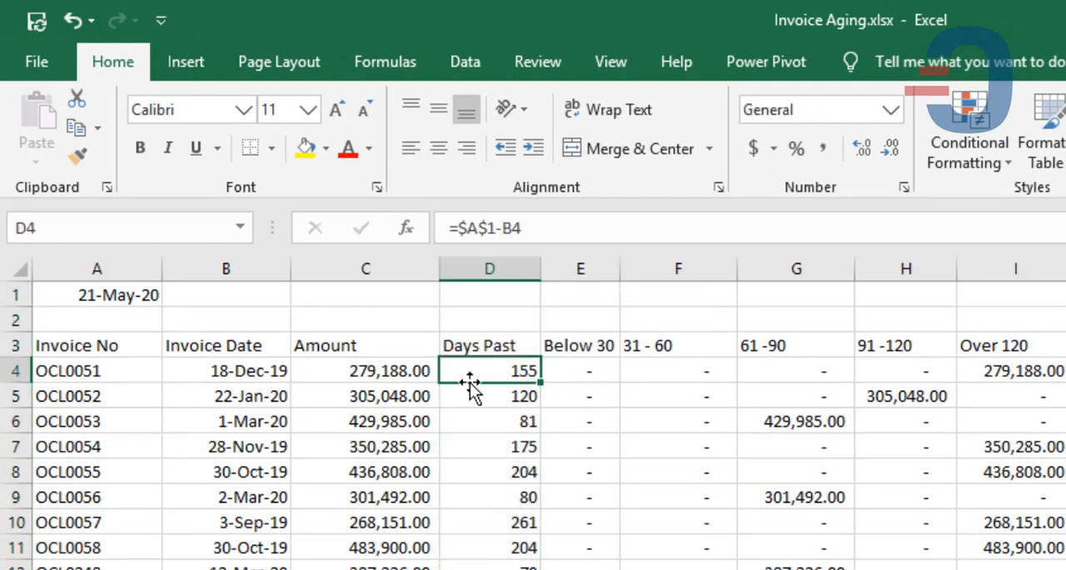
left_click(403, 371)
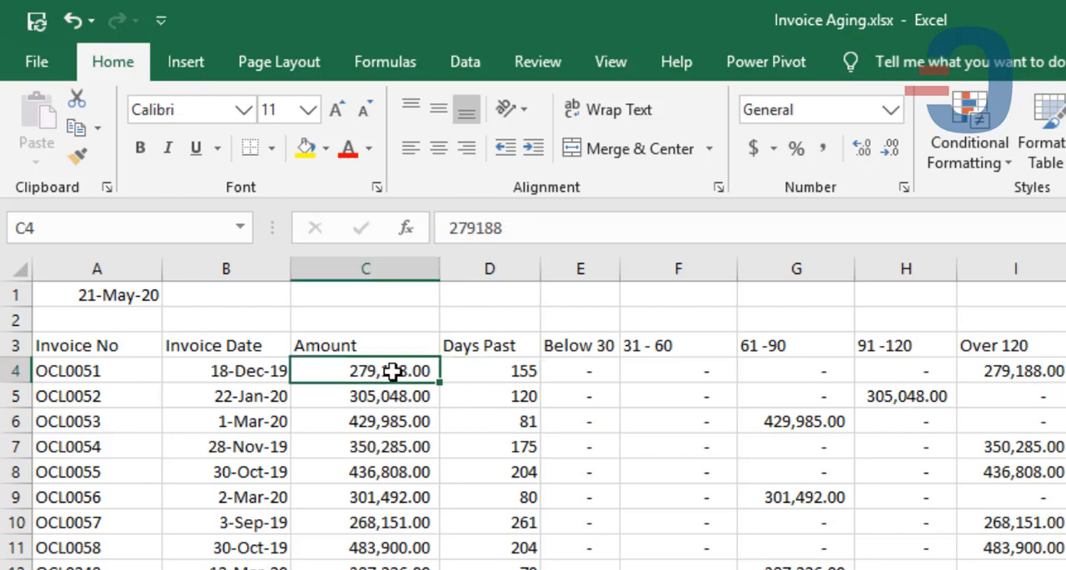
left_click(543, 379)
left_click(678, 375)
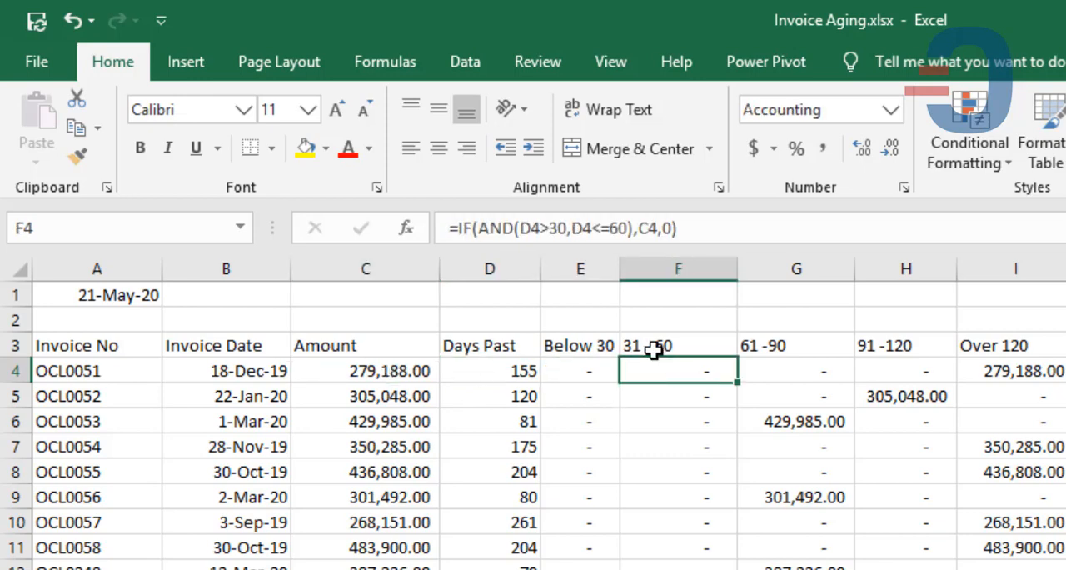
left_click(654, 350)
left_click(600, 346)
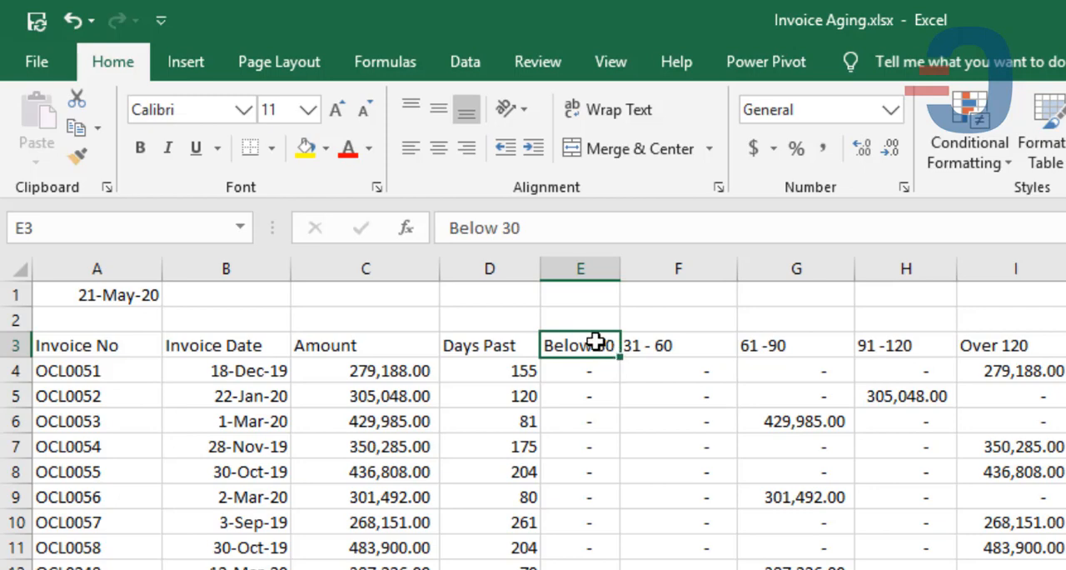
left_click(983, 346)
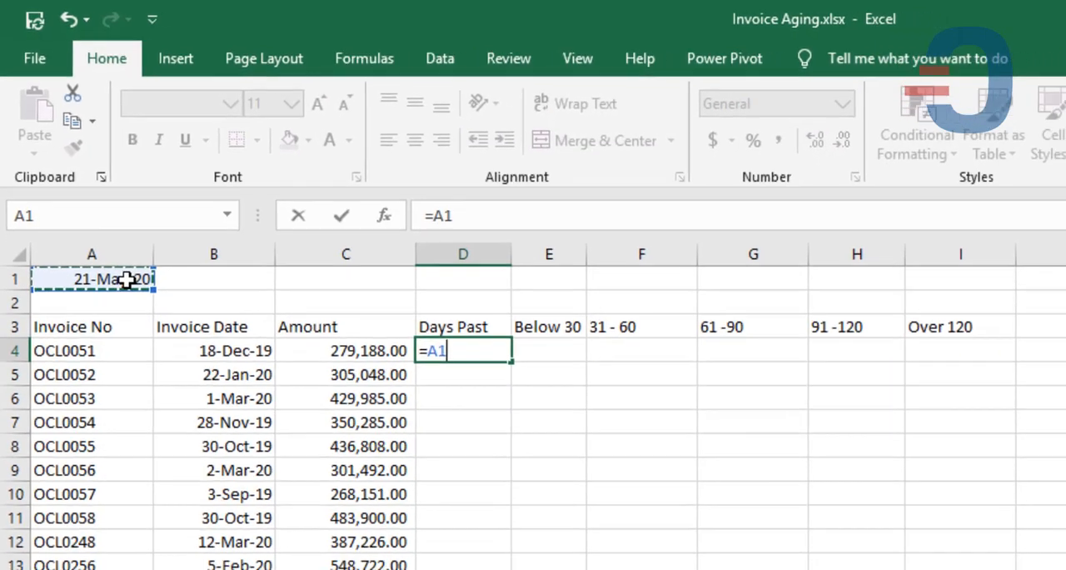
- Enter =$A$1-B4 in D4 with an absolute reference to the date, and fill it down the Days Past column
key("Escape")
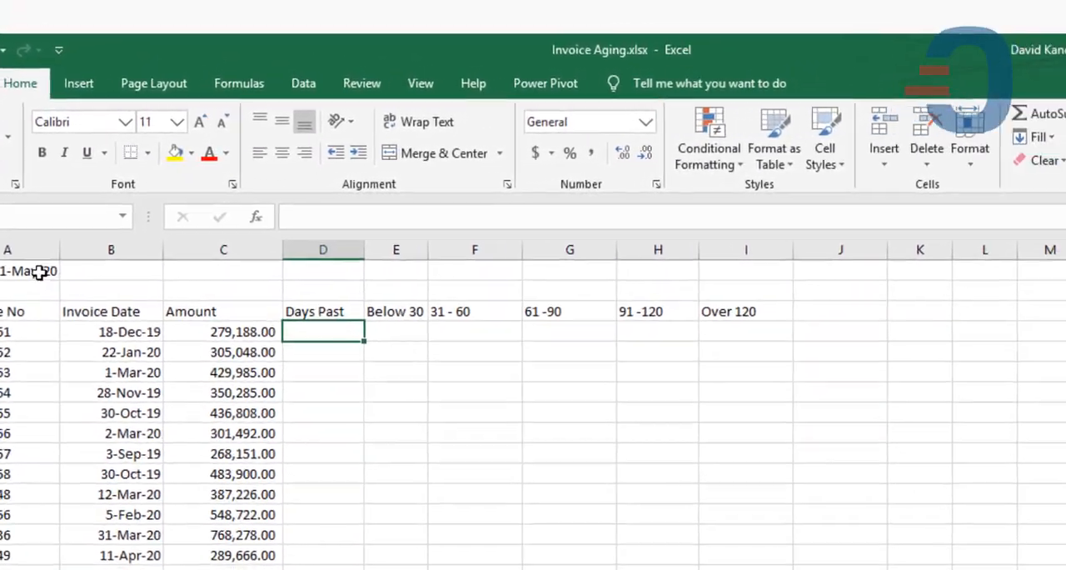
left_click(83, 287)
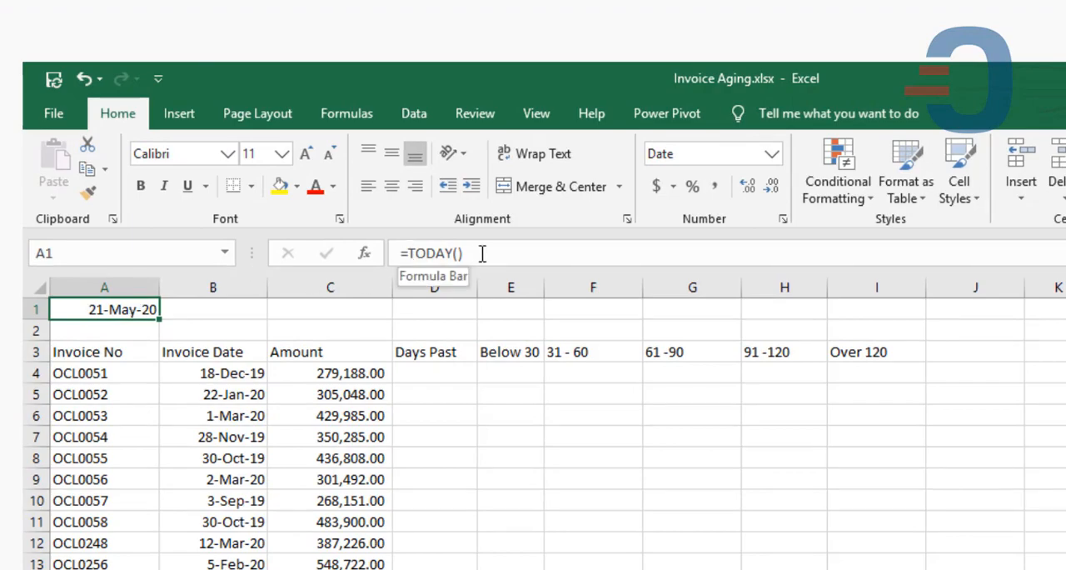
left_click(443, 375)
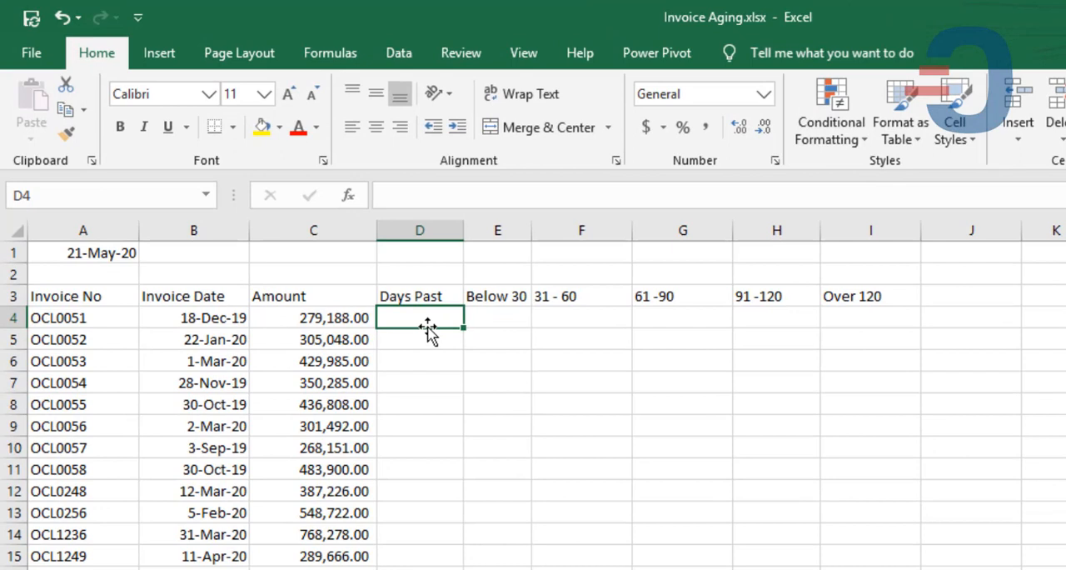
type("=")
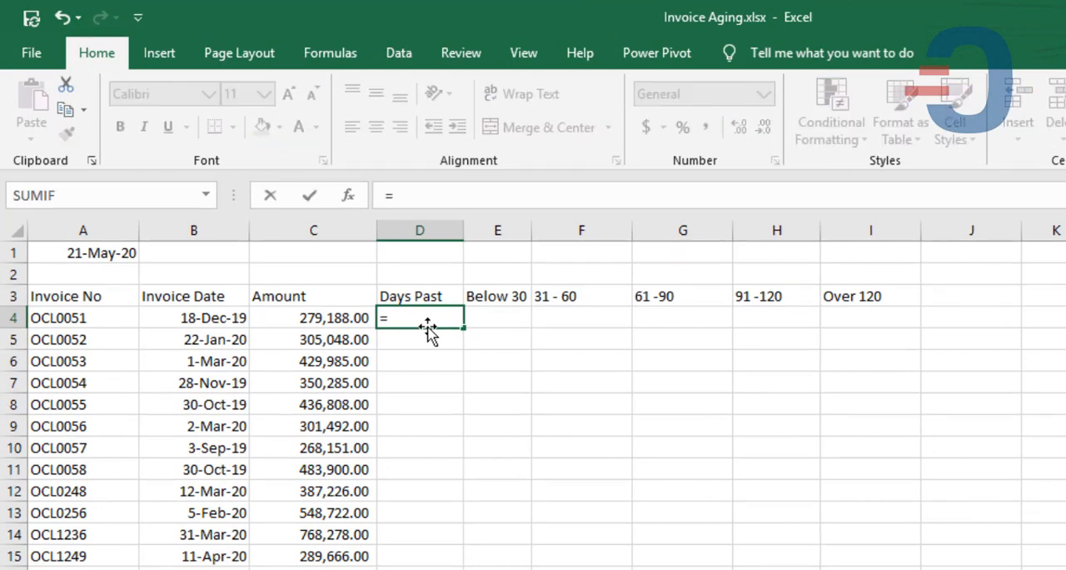
left_click(112, 252)
key("F4")
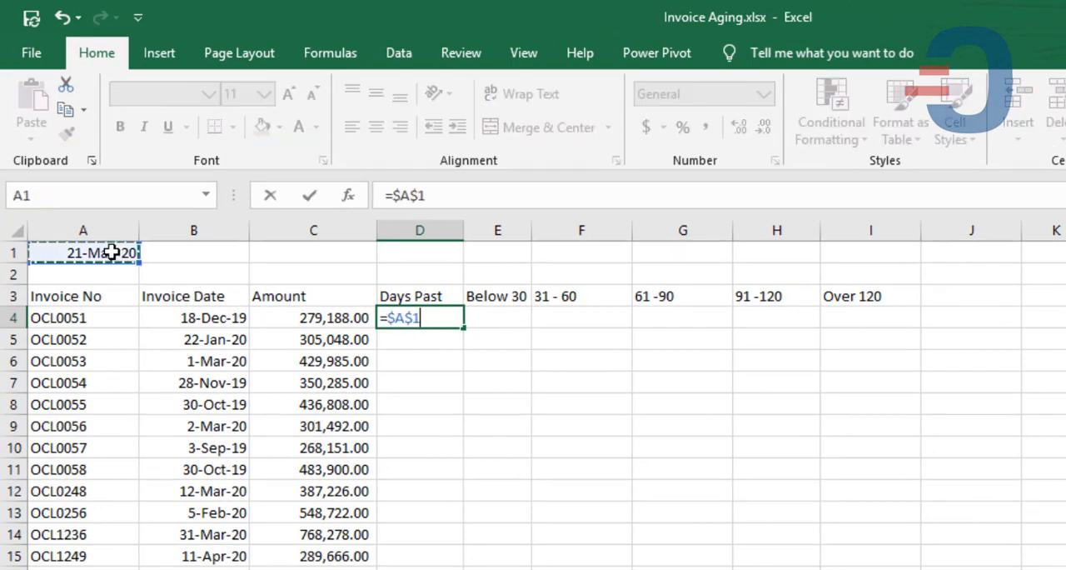
type("-")
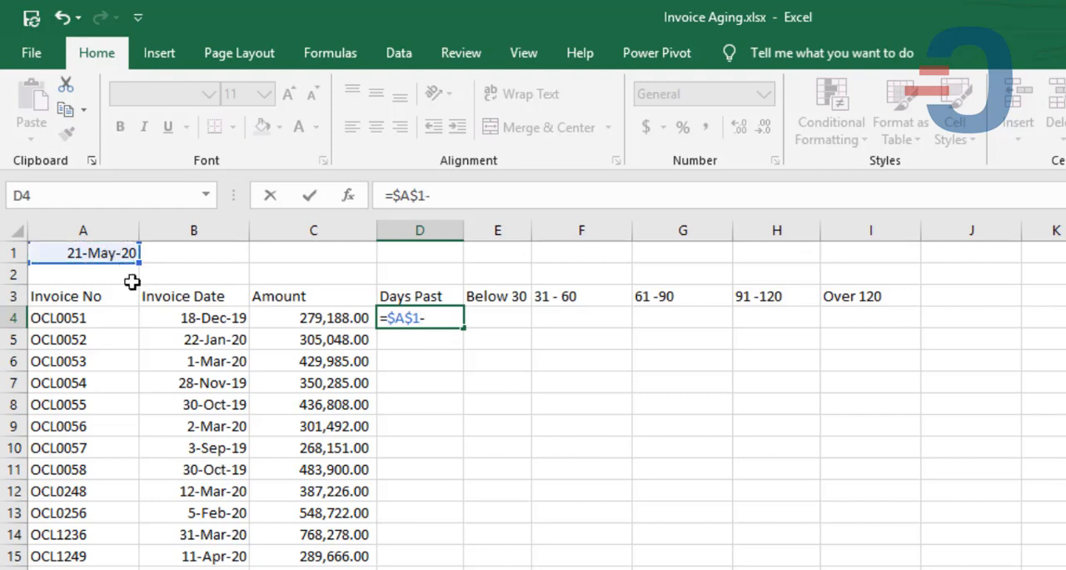
left_click(174, 314)
key("Return")
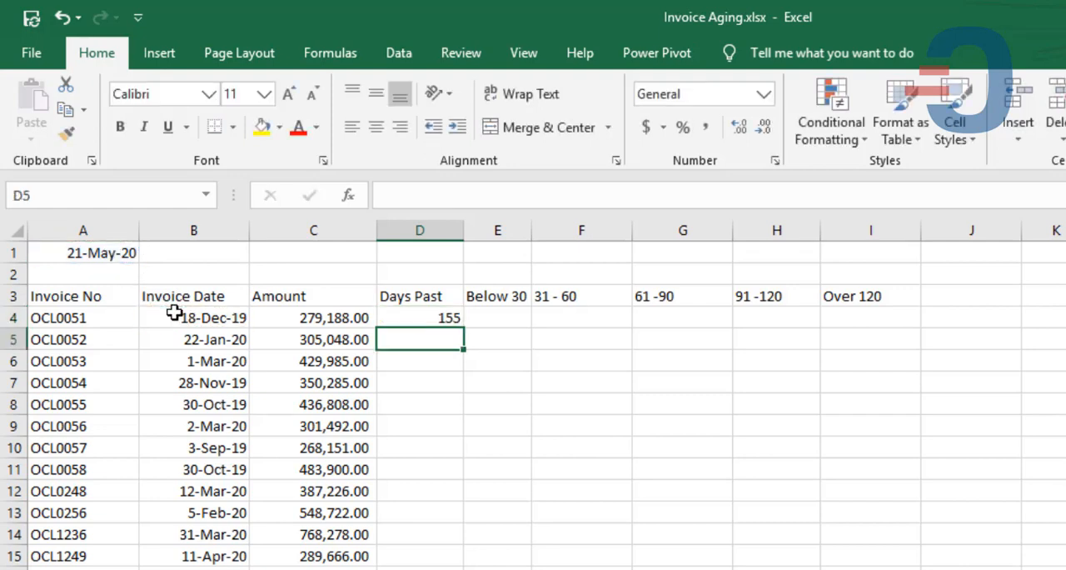
left_click(450, 315)
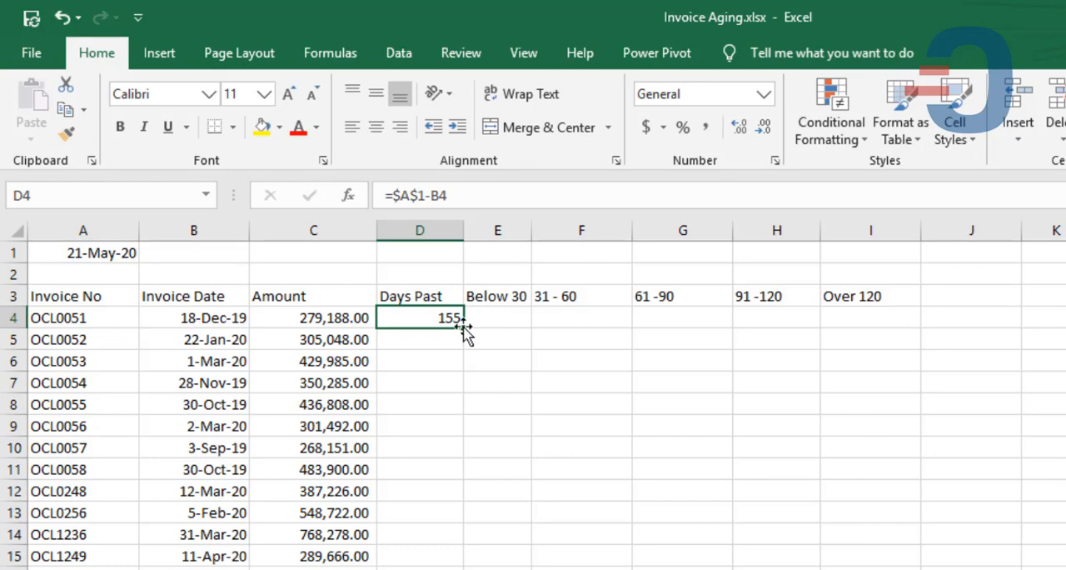
double_click(462, 325)
- Enter =IF(D4<=30,C4,0) in E4 to return the invoice amount for the Below 30 bracket
left_click(495, 316)
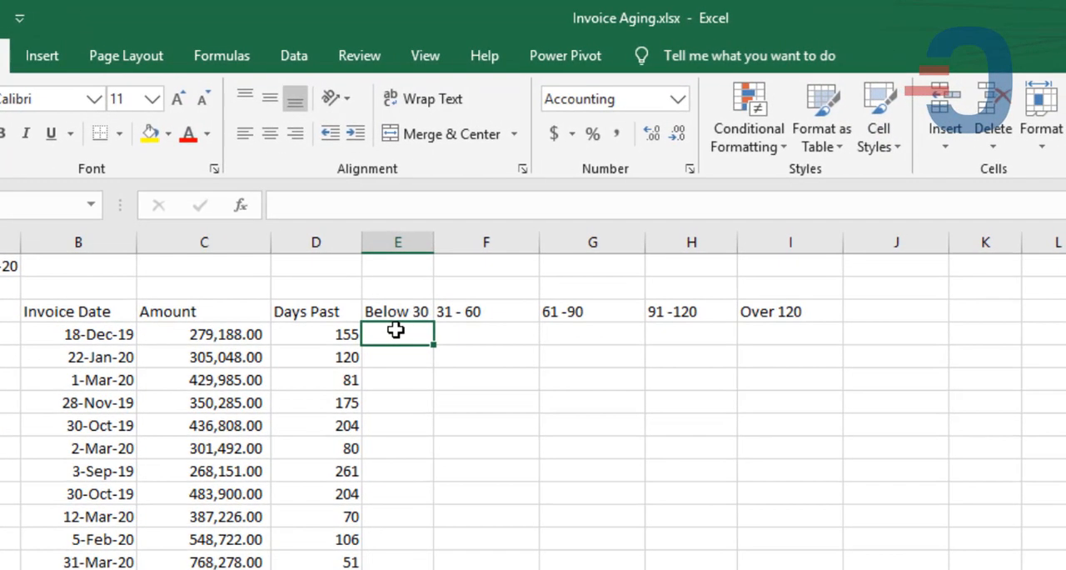
left_click(210, 337)
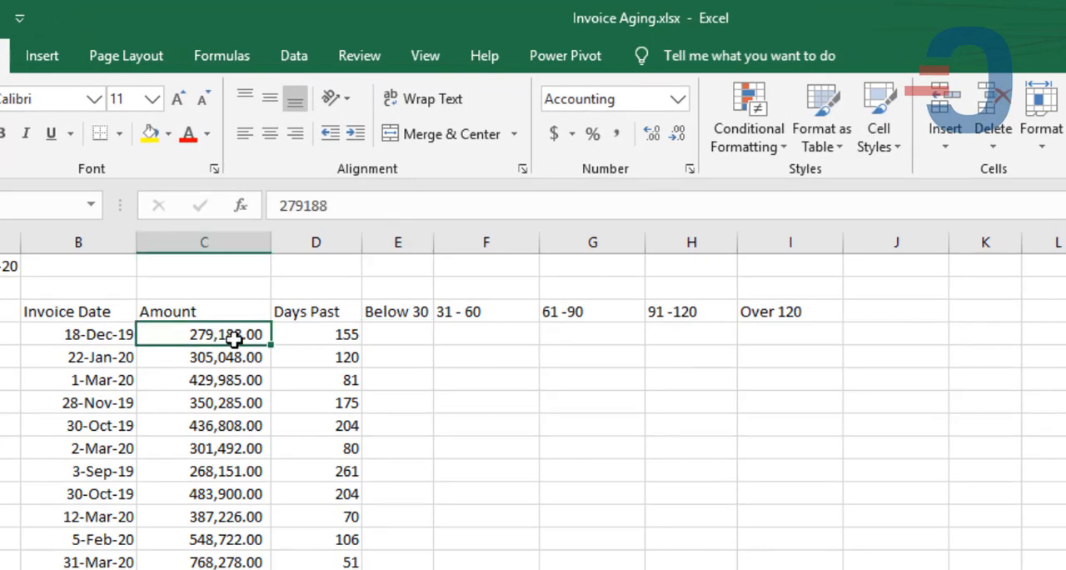
left_click(404, 331)
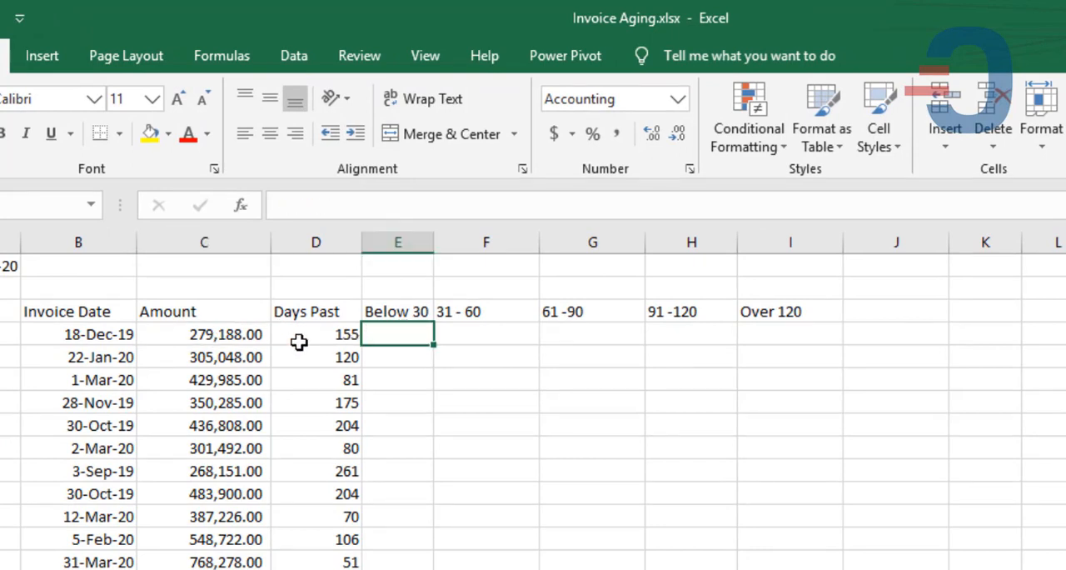
type("=if")
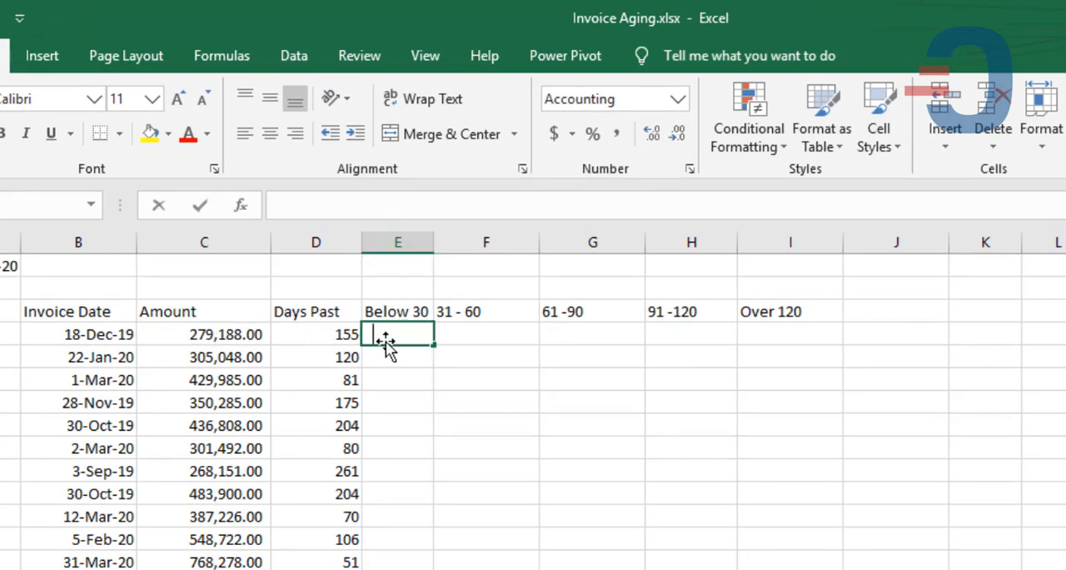
type("(")
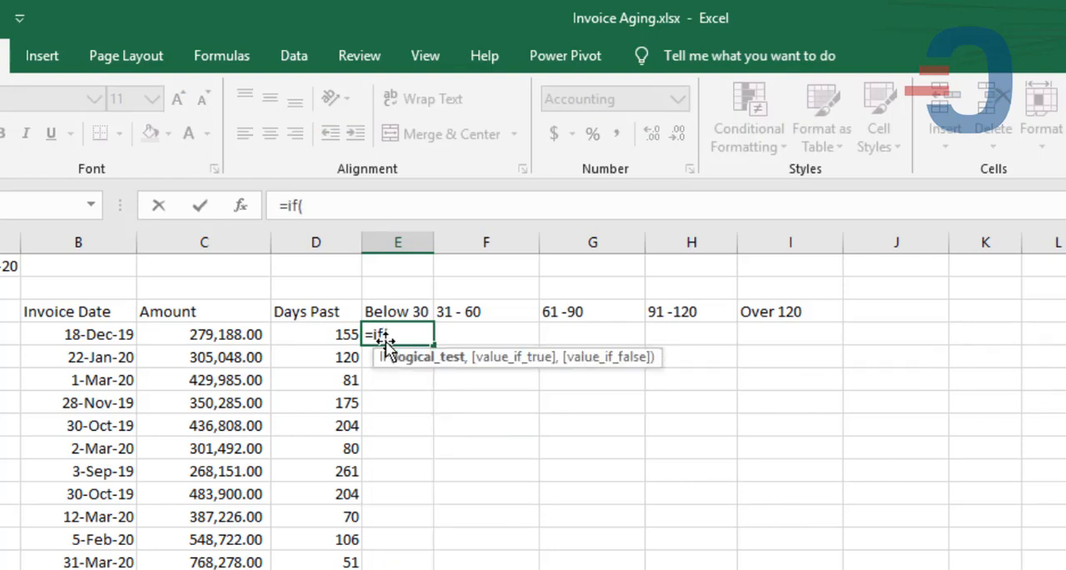
left_click(308, 331)
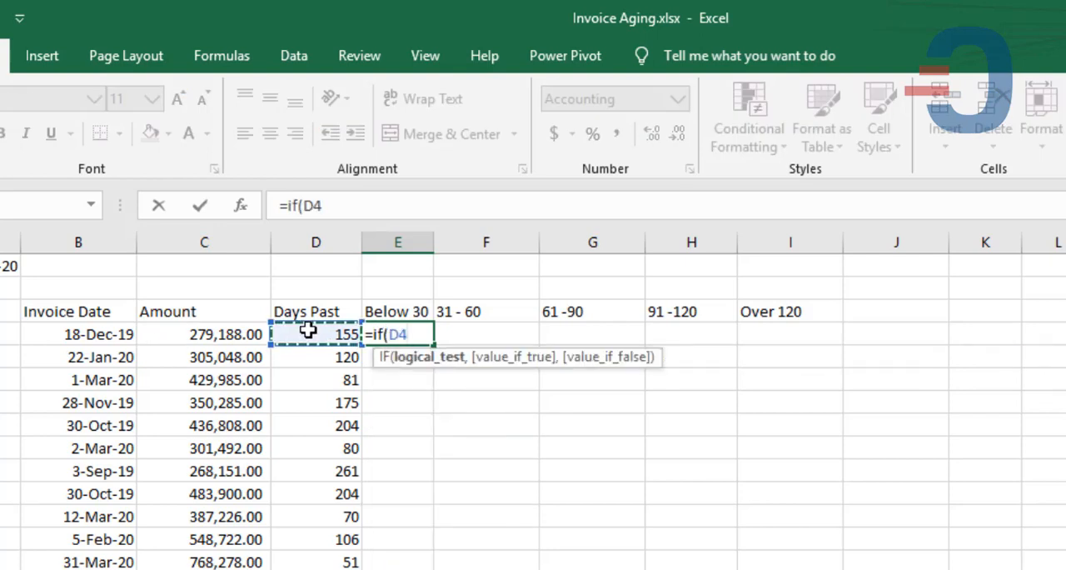
type("<=")
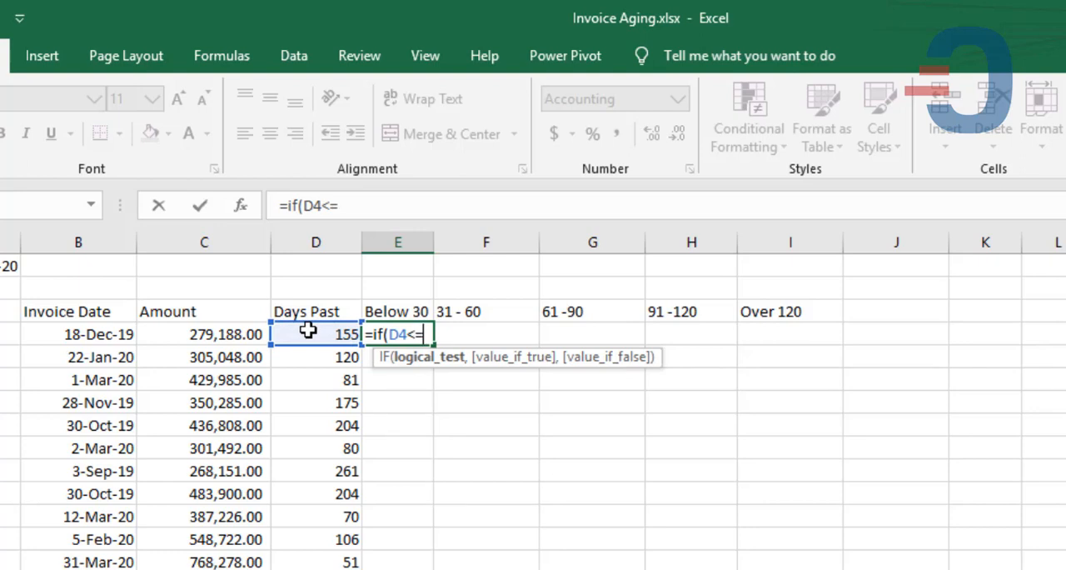
type("30,")
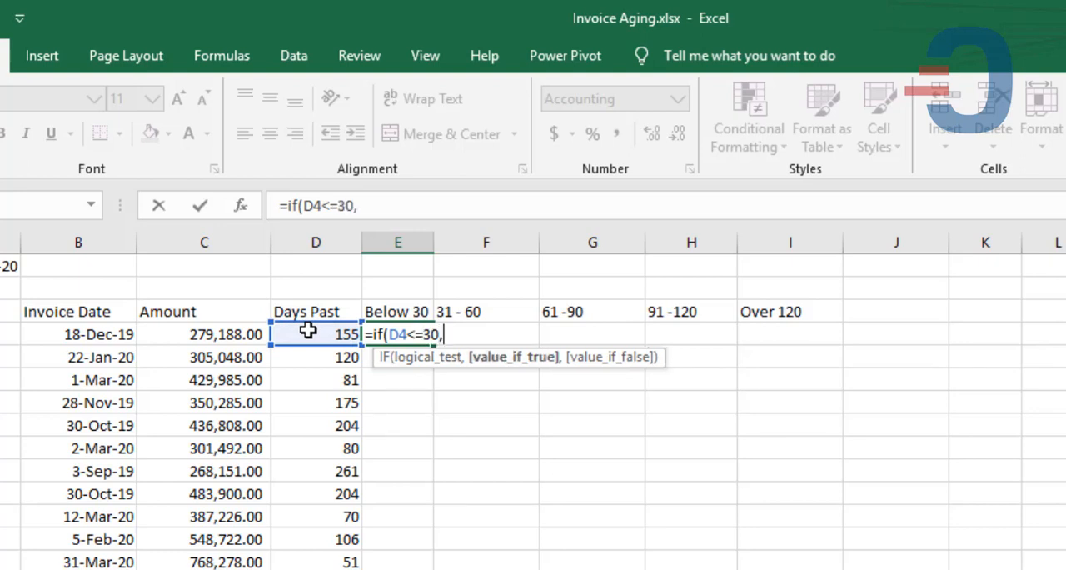
left_click(234, 335)
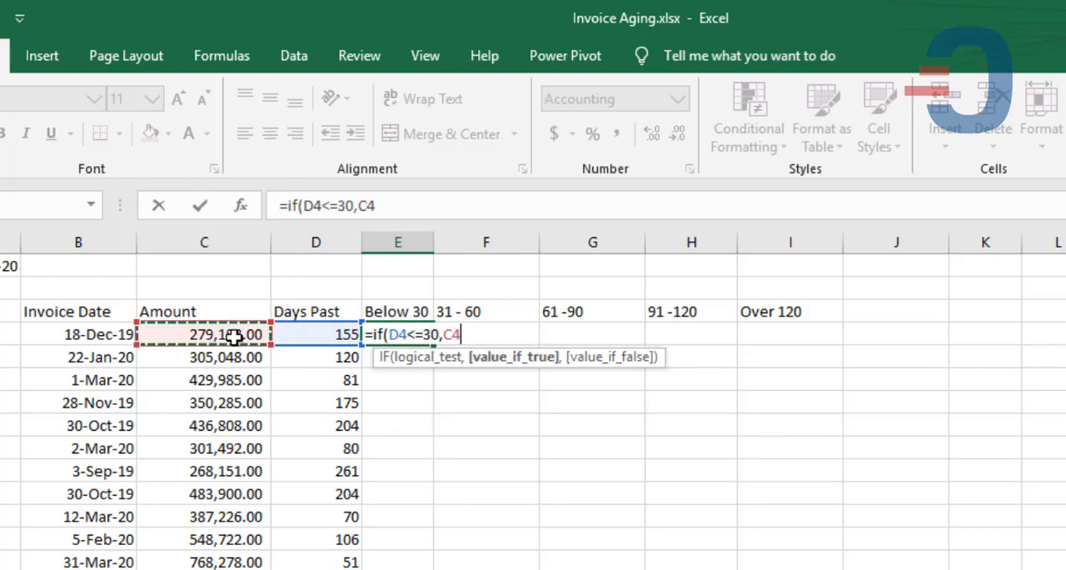
type(",0")
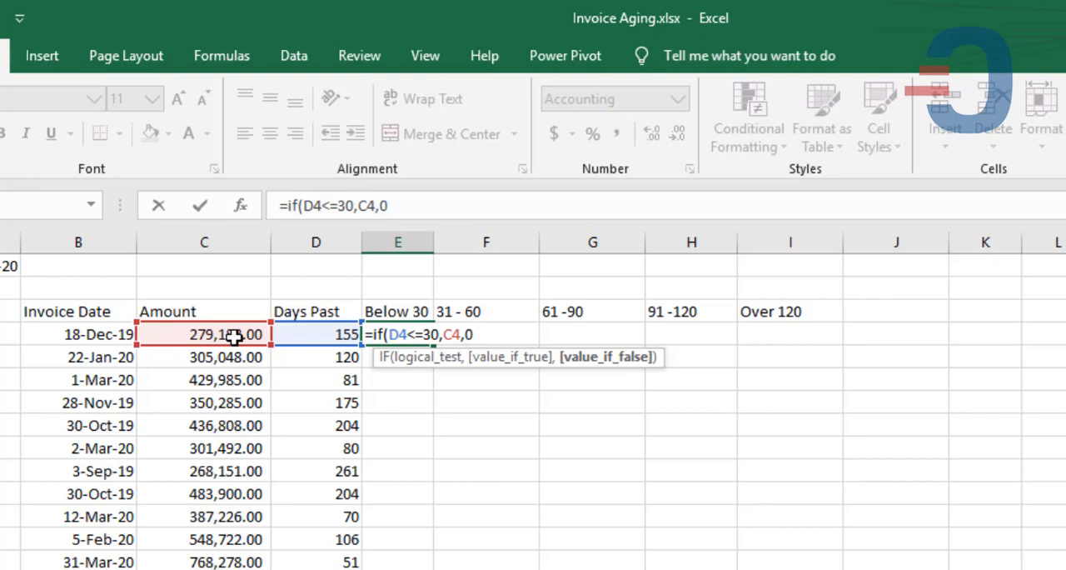
type(")")
key("Return")
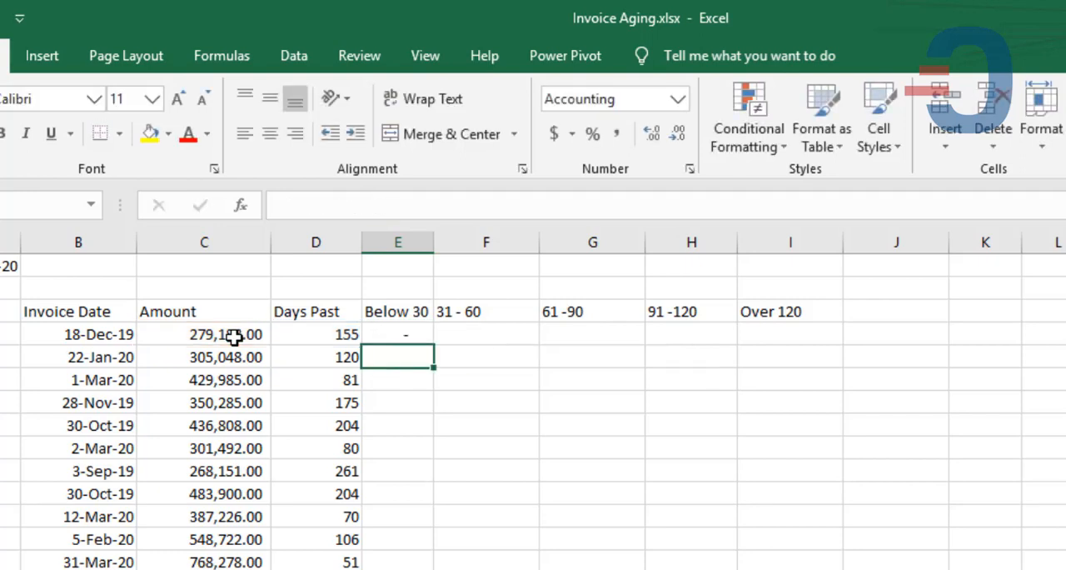
- Fill the Below 30 formula from E4 down through the remaining invoice rows
left_click(437, 333)
left_click(426, 336)
double_click(435, 344)
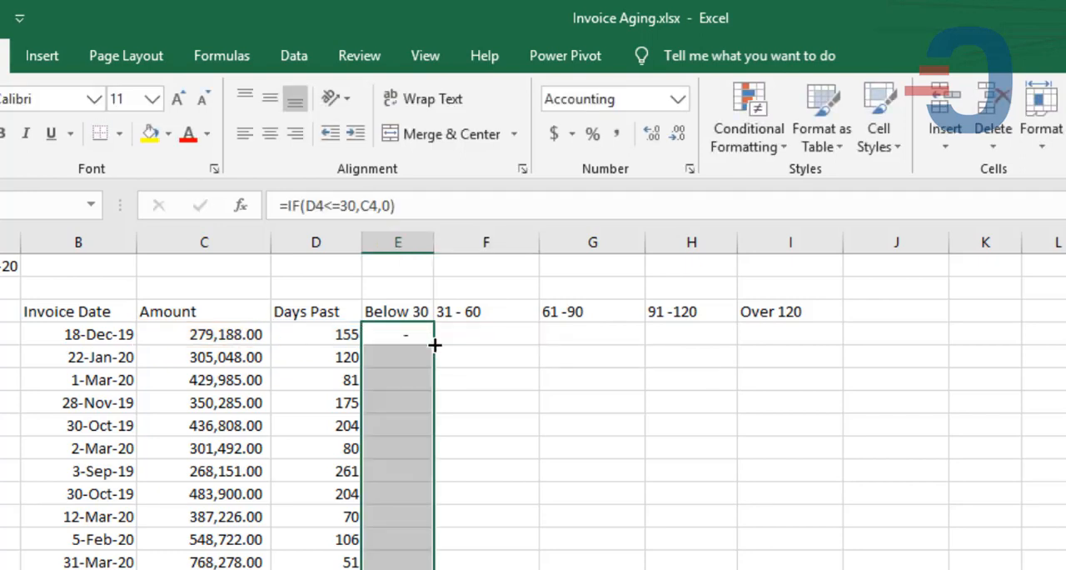
- Enter =IF(AND(D4>30,D4<=60),C4,0) in F4 to return the invoice amount for the 31 - 60 bracket
left_click(479, 331)
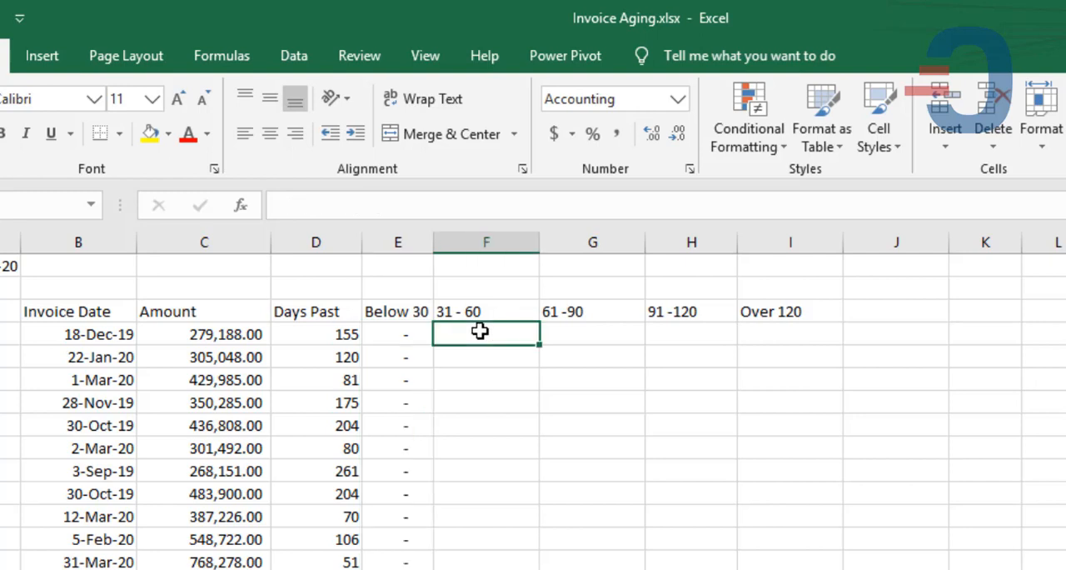
type("=if")
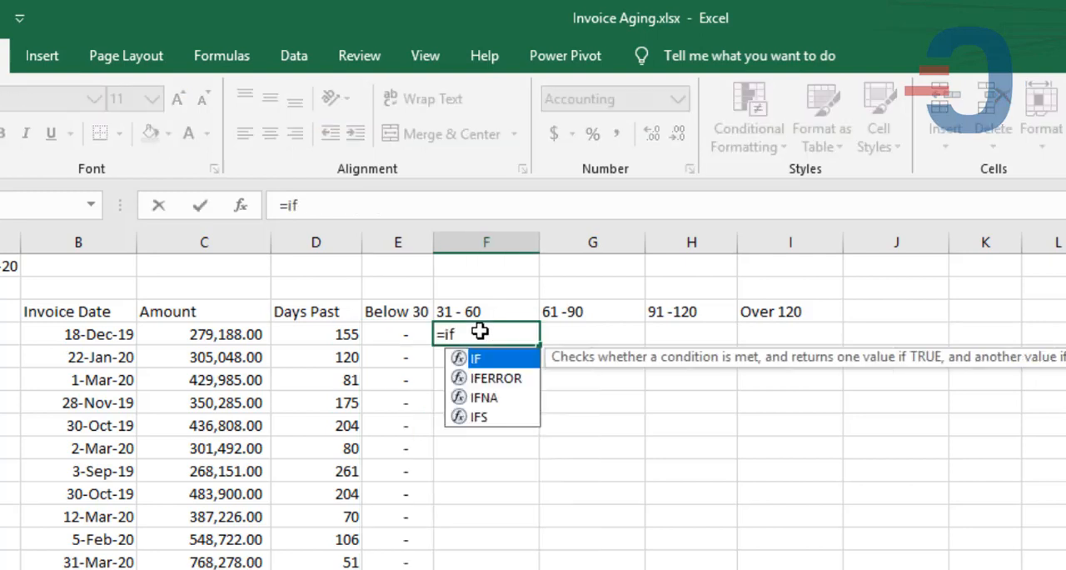
type("(and(")
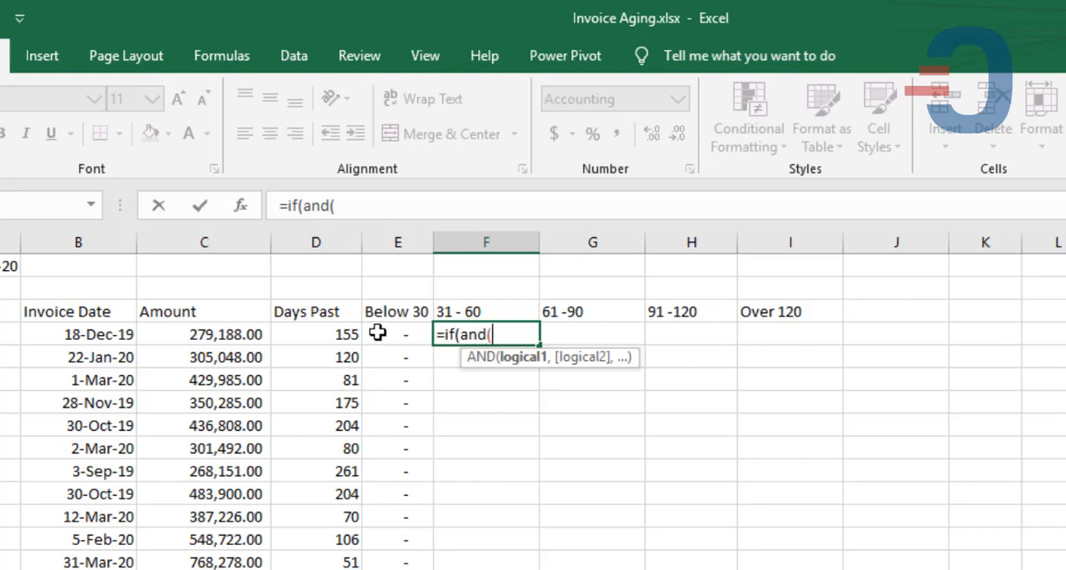
left_click(340, 334)
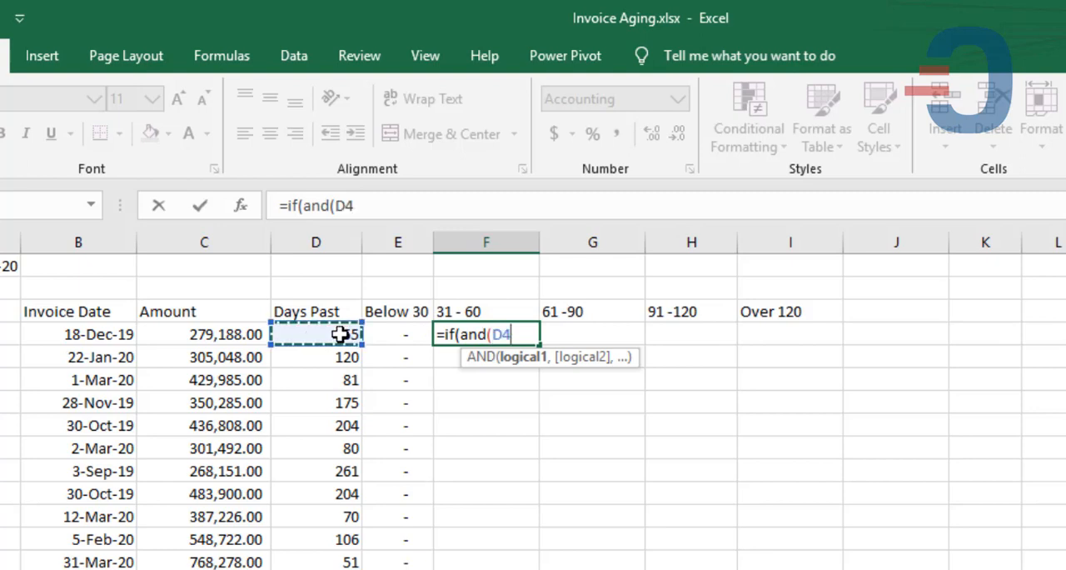
type(">30")
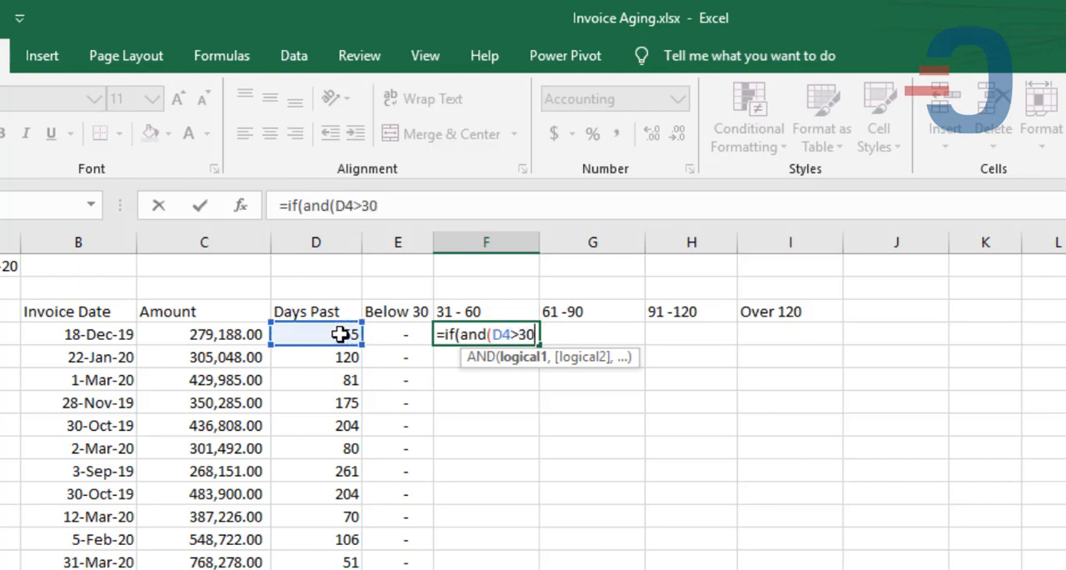
type(",")
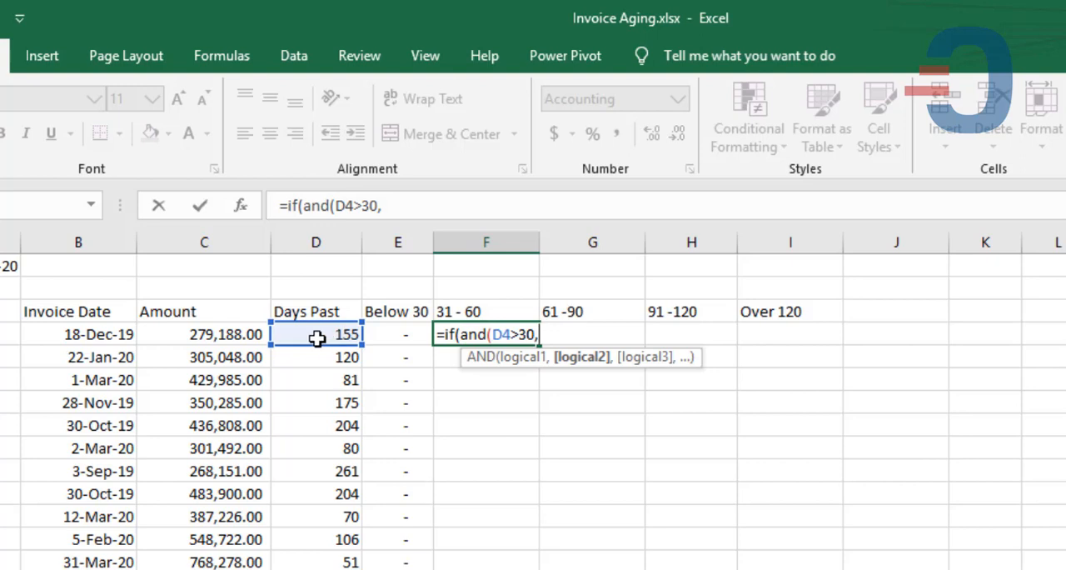
left_click(317, 334)
type("<")
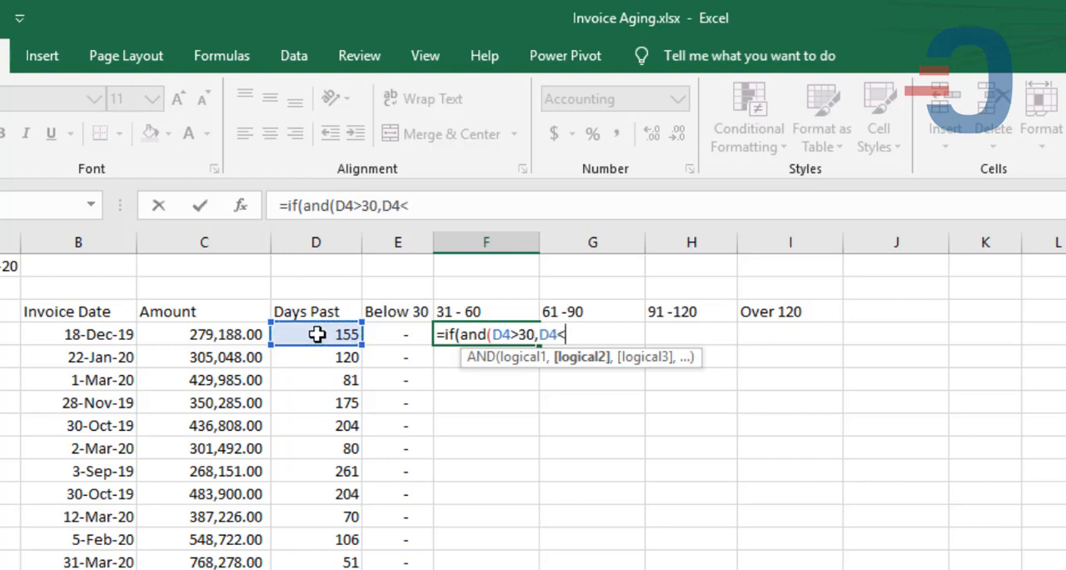
type("=60)")
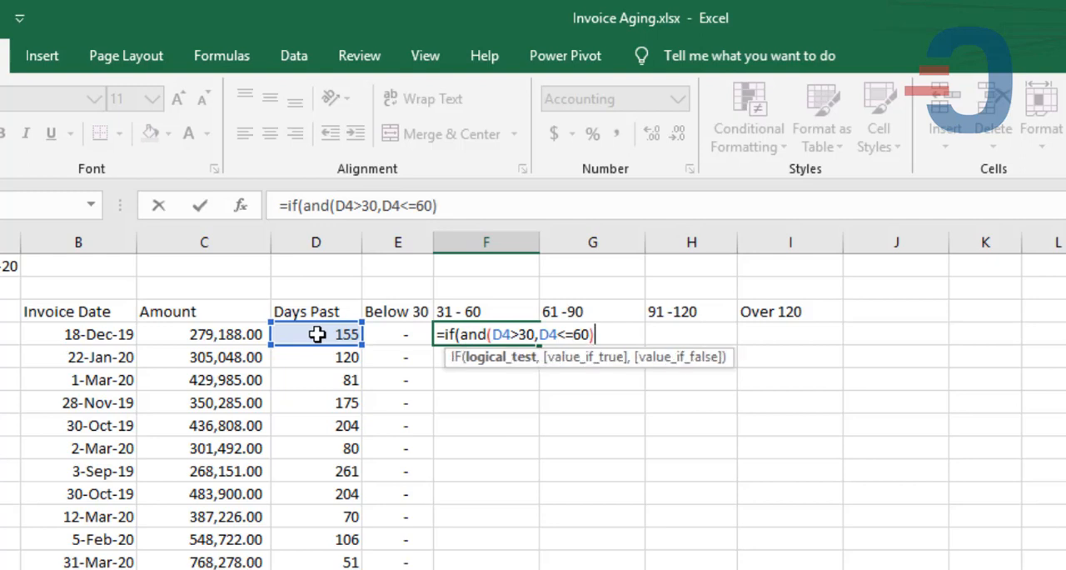
type(",")
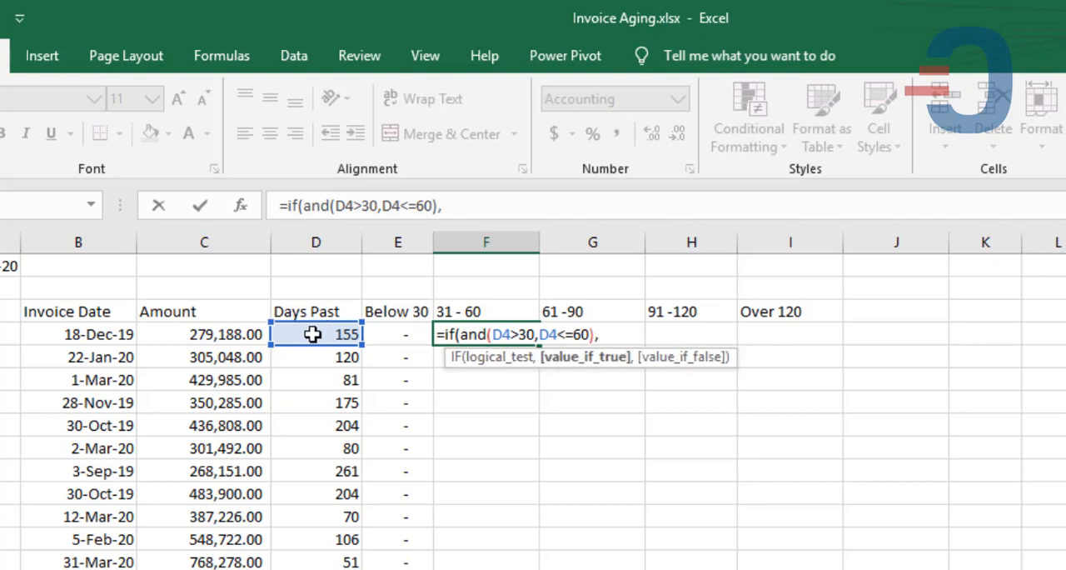
left_click(239, 334)
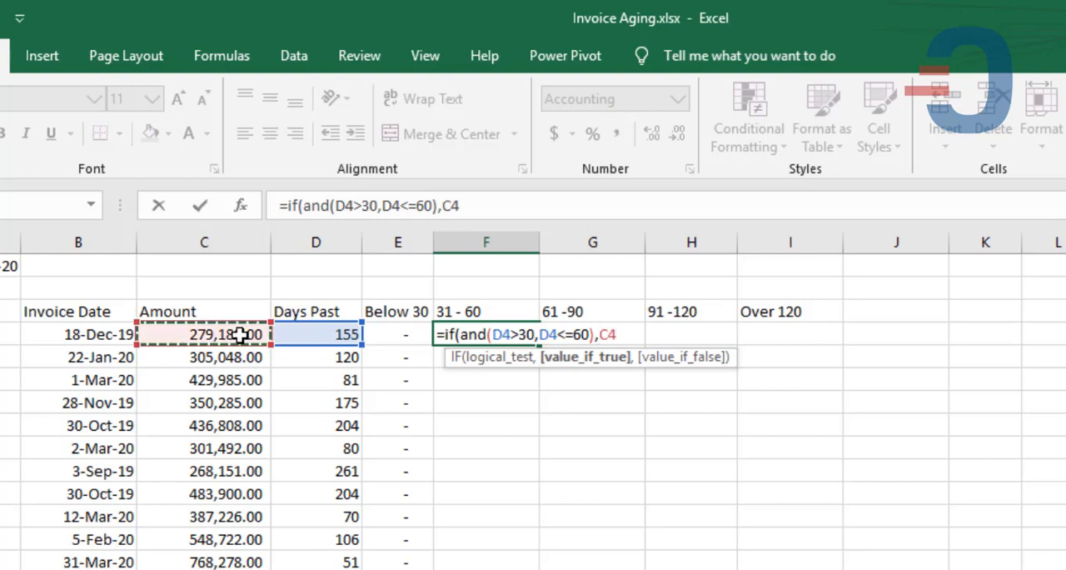
type(",0)")
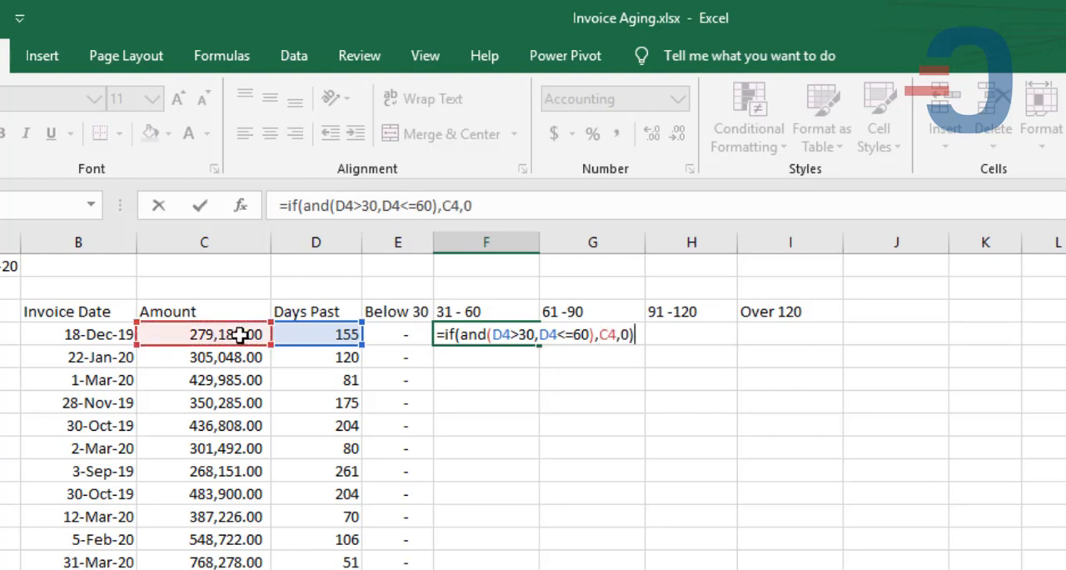
key("Return")
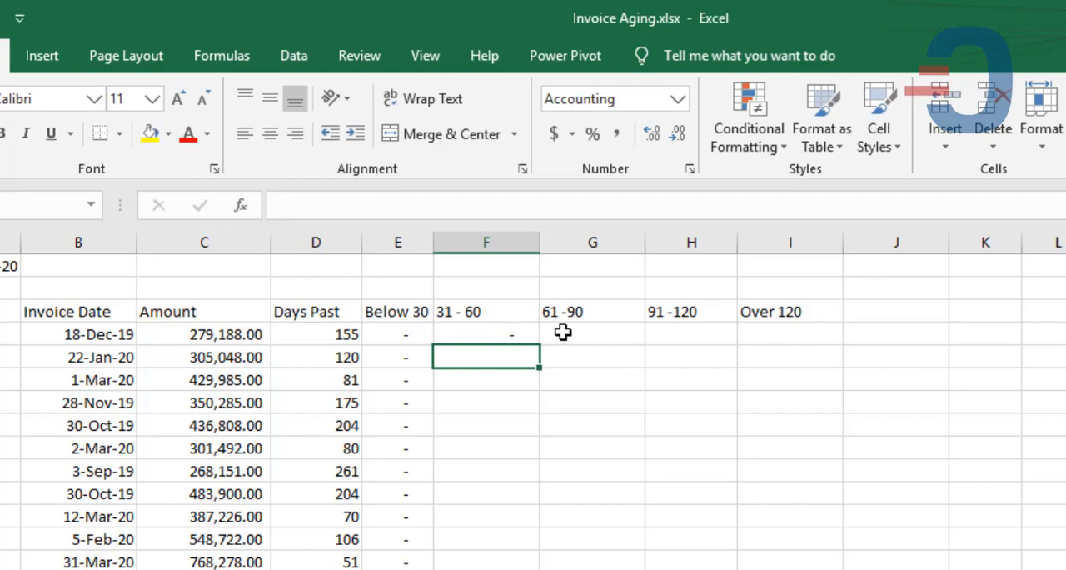
- Fill the 31 - 60 formula from F4 down the invoice rows and check the copied formulas in F14 and F15
left_click(524, 333)
double_click(542, 347)
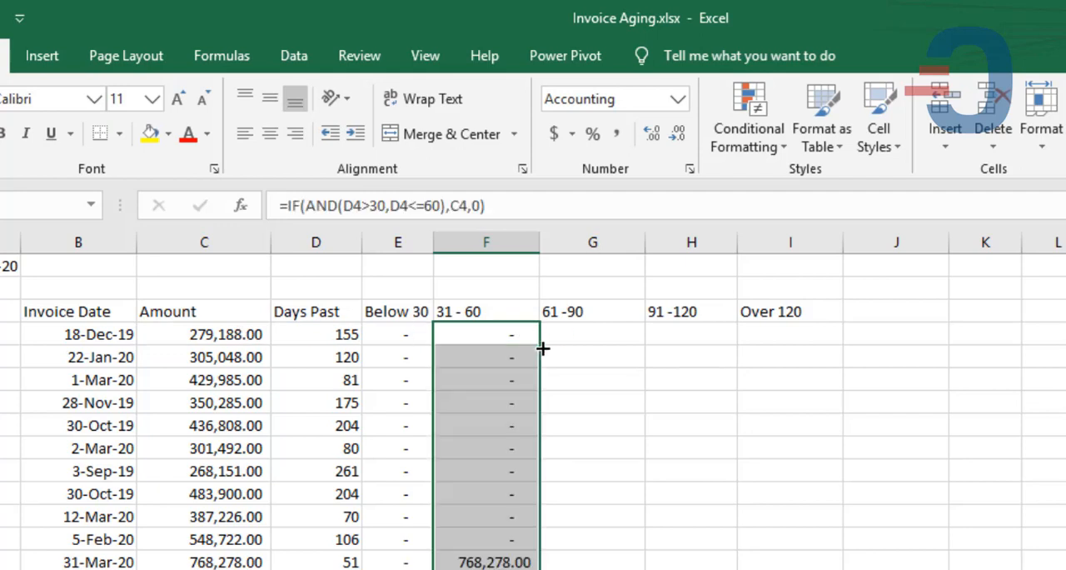
left_click(480, 563)
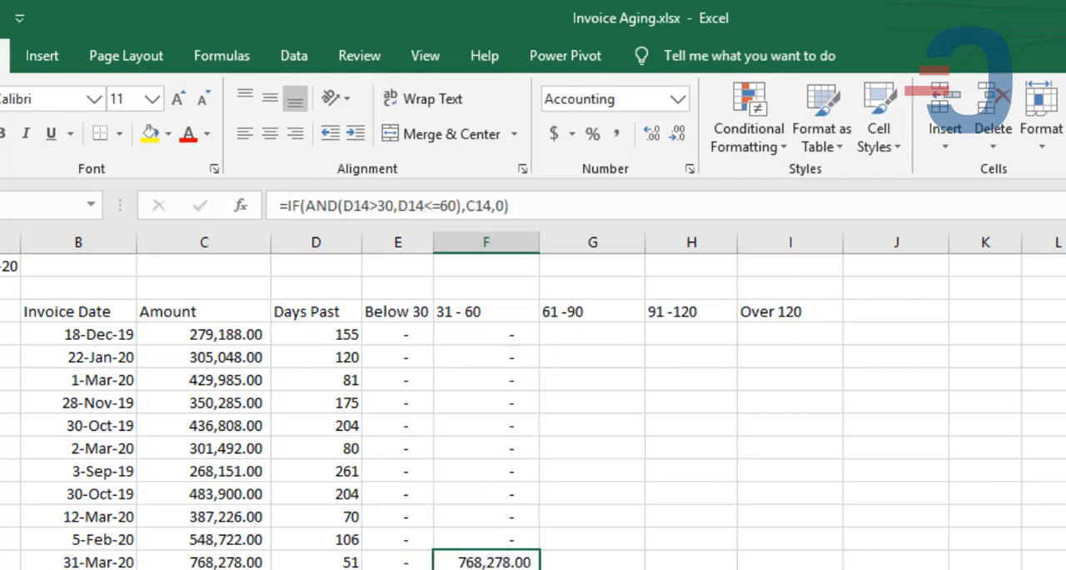
key("Down")
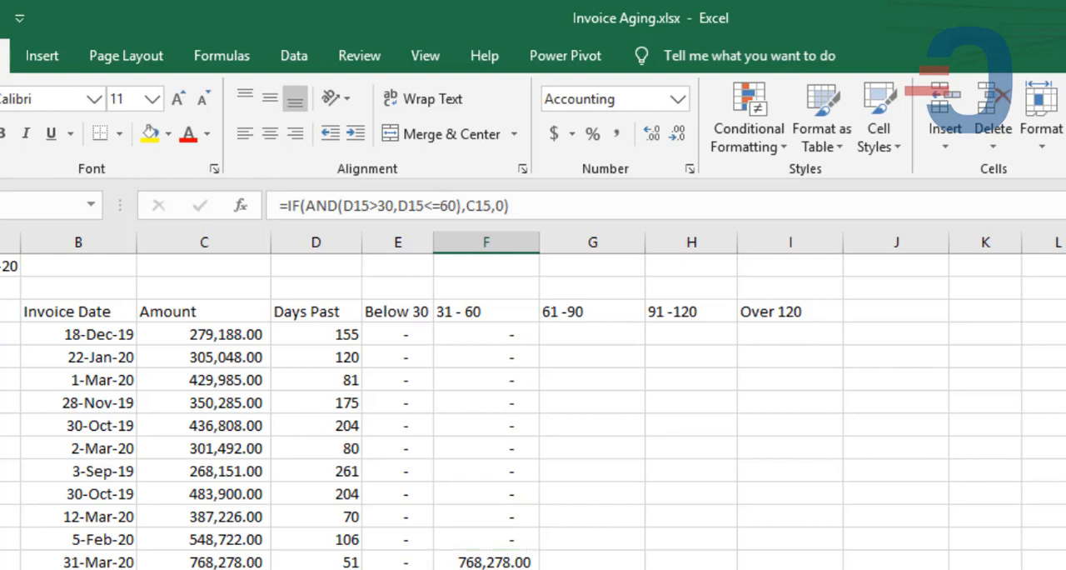
- Enter =IF(AND(D4>60,D4<=90),C4,0) in G4 for the 61 -90 bracket and fill it down the invoice rows
left_click(602, 335)
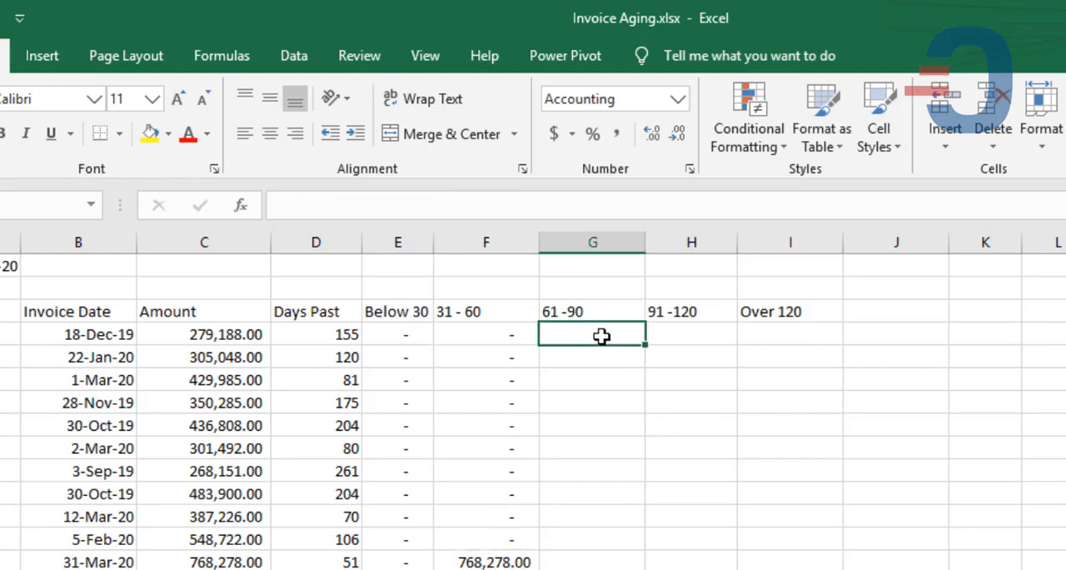
type("=i")
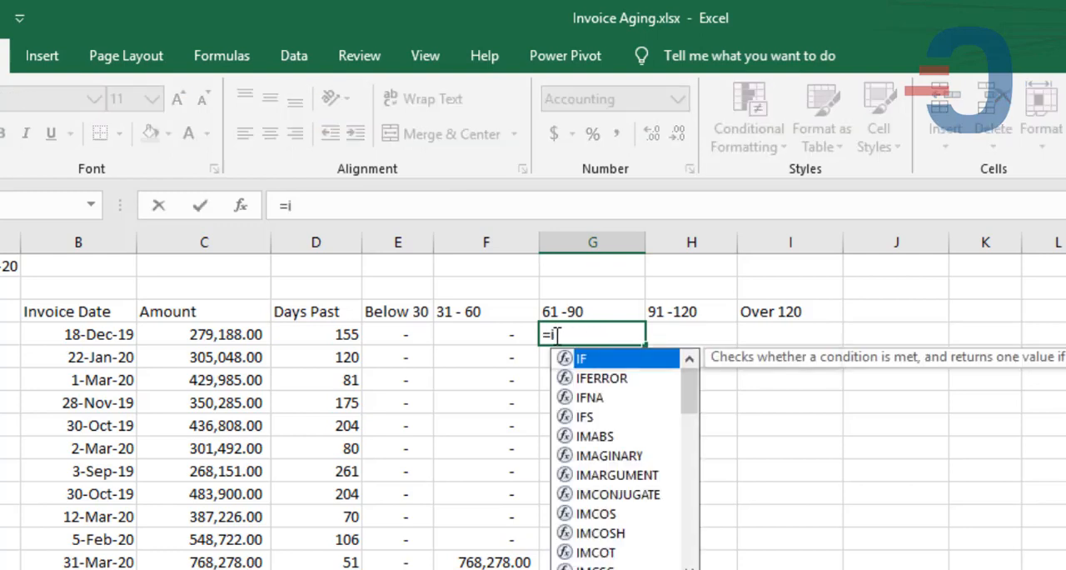
type("f(")
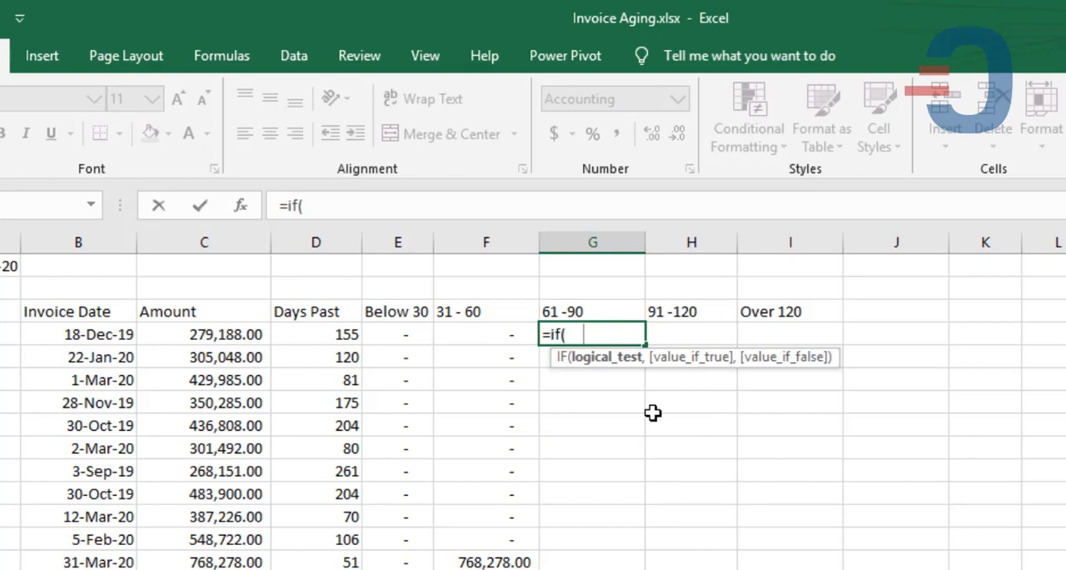
type("and(")
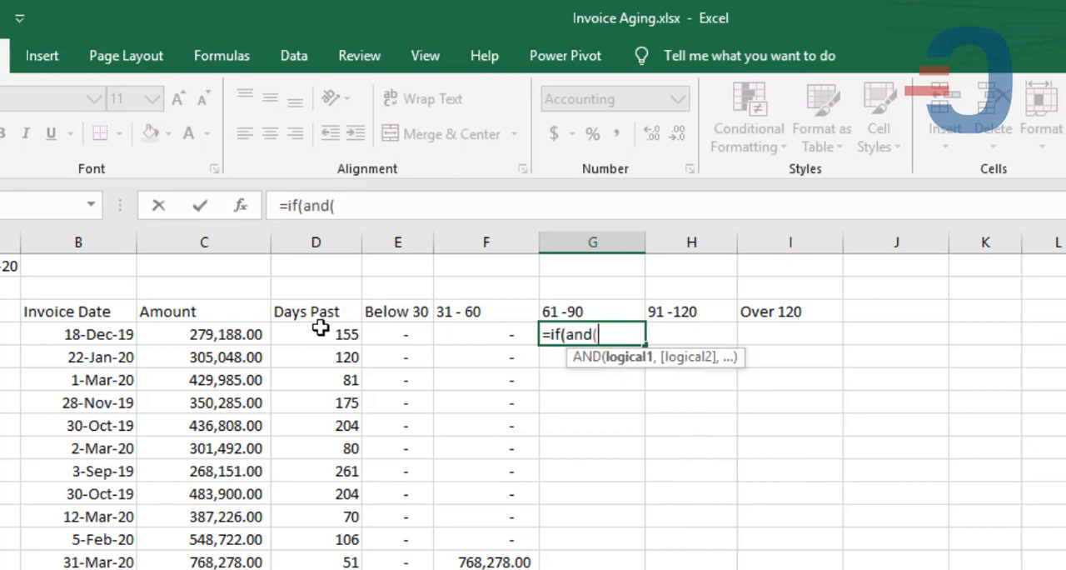
left_click(320, 331)
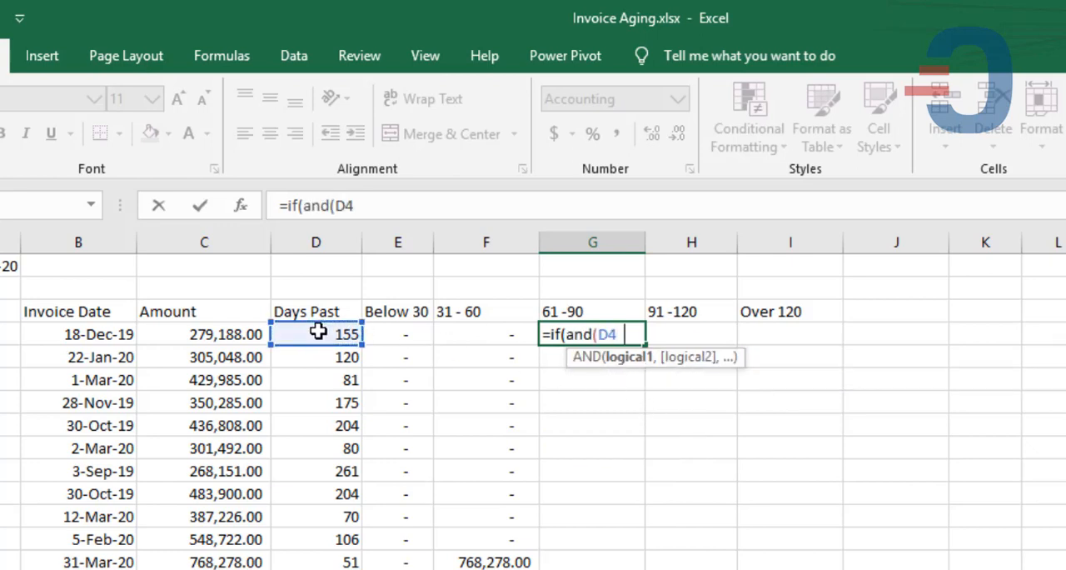
key("BackSpace")
type(">60")
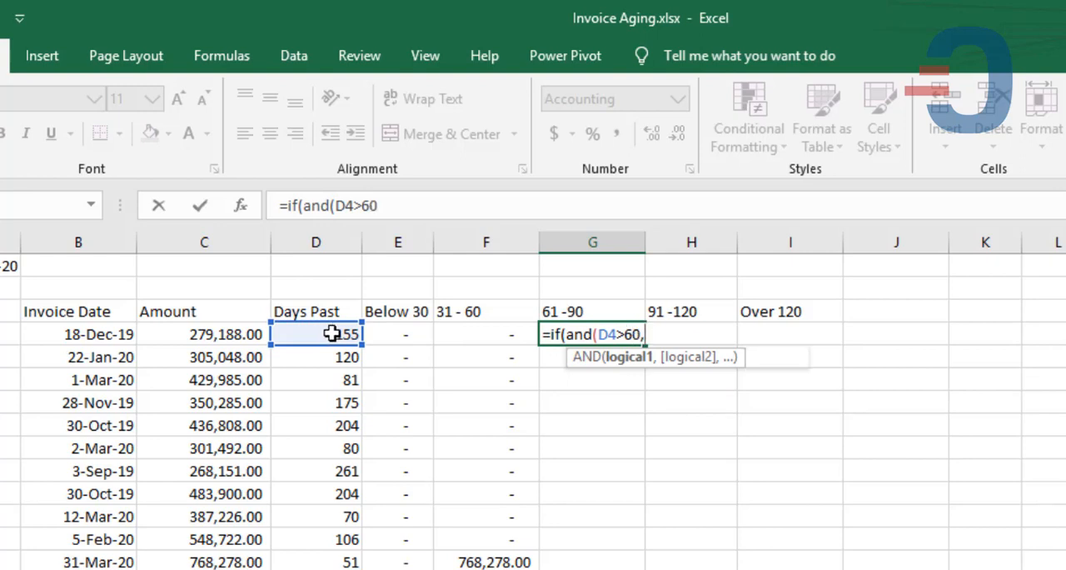
type(",")
left_click(332, 334)
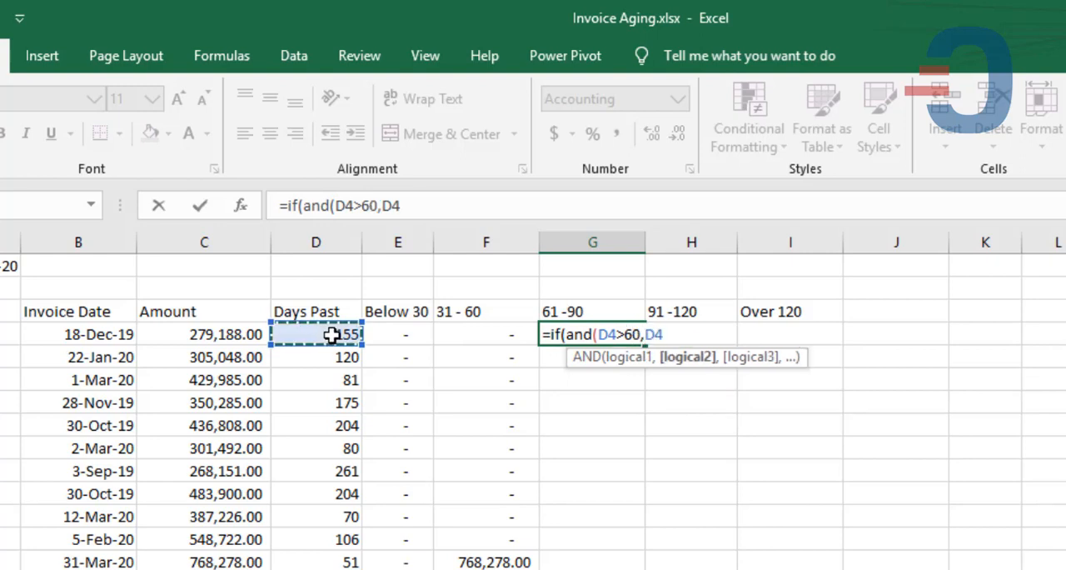
type("<=")
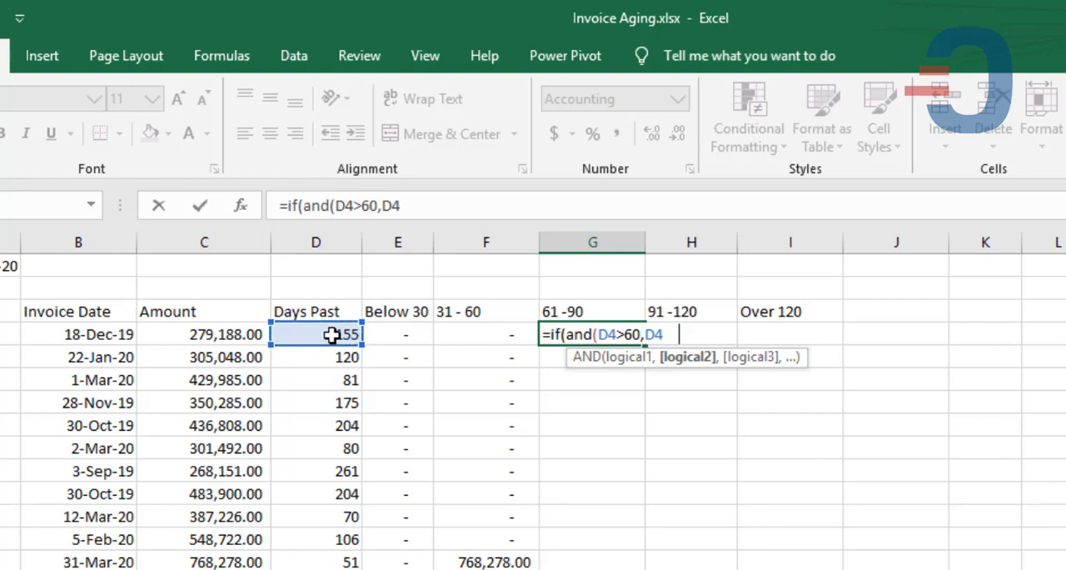
type("<=90")
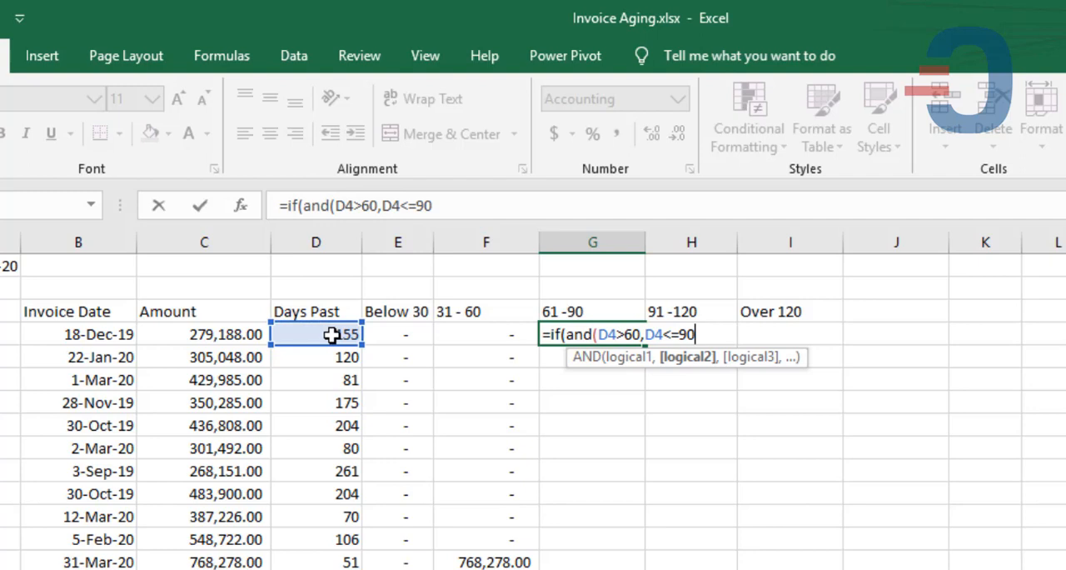
type("),")
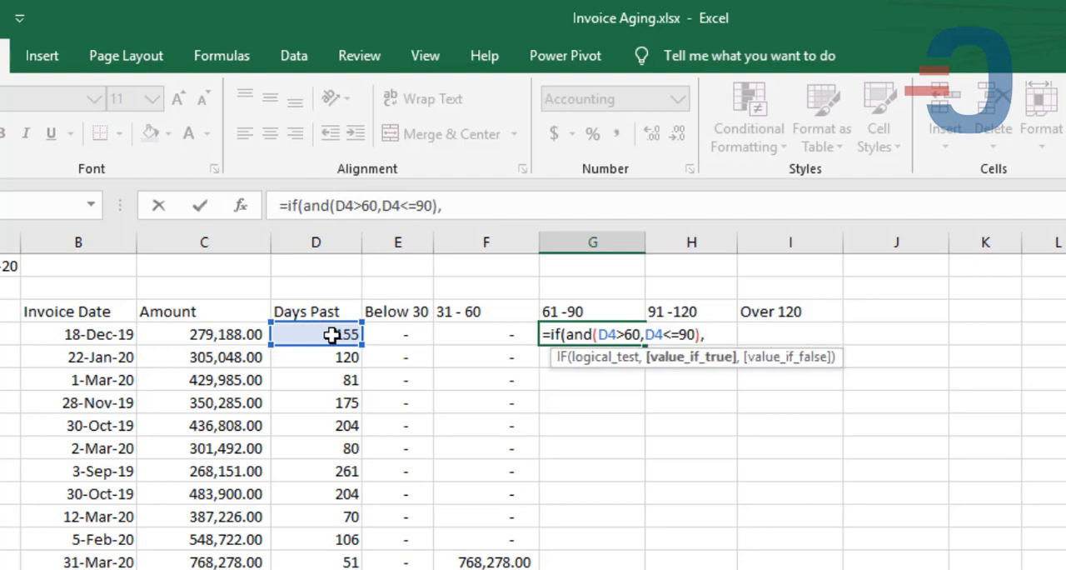
left_click(223, 334)
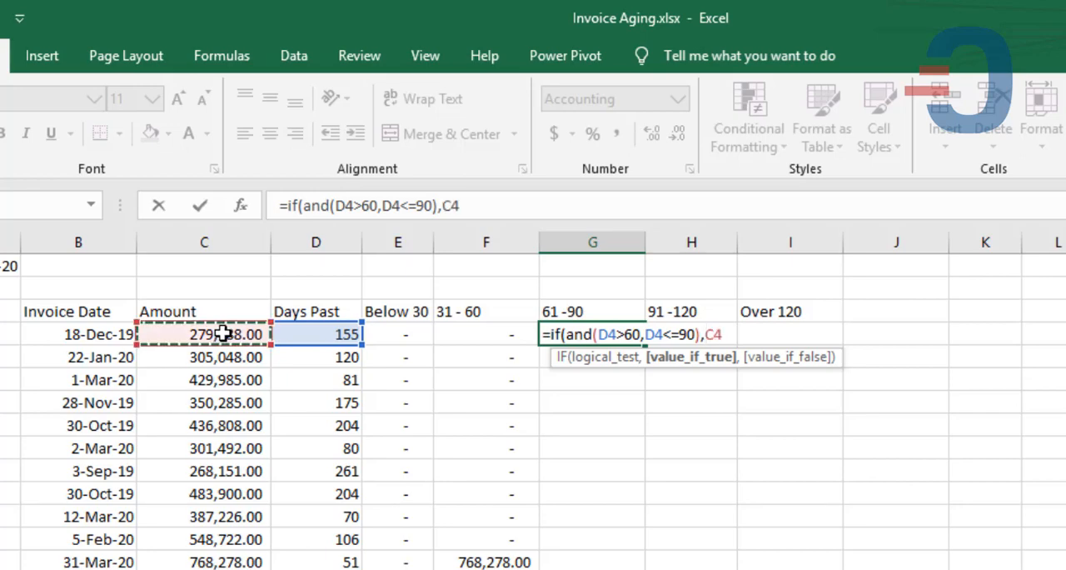
type(",0")
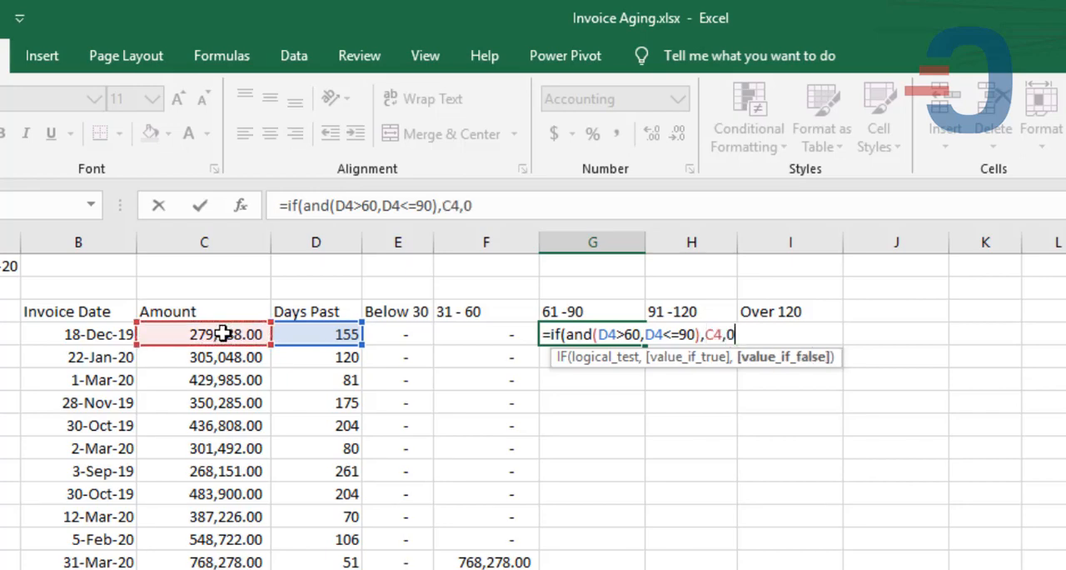
type(")")
key("Return")
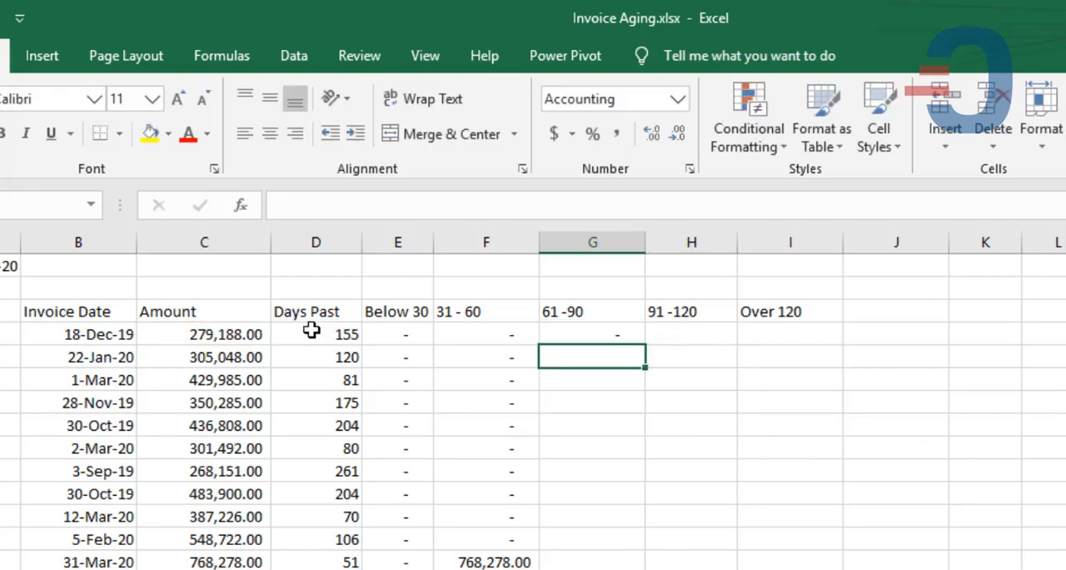
left_click(584, 331)
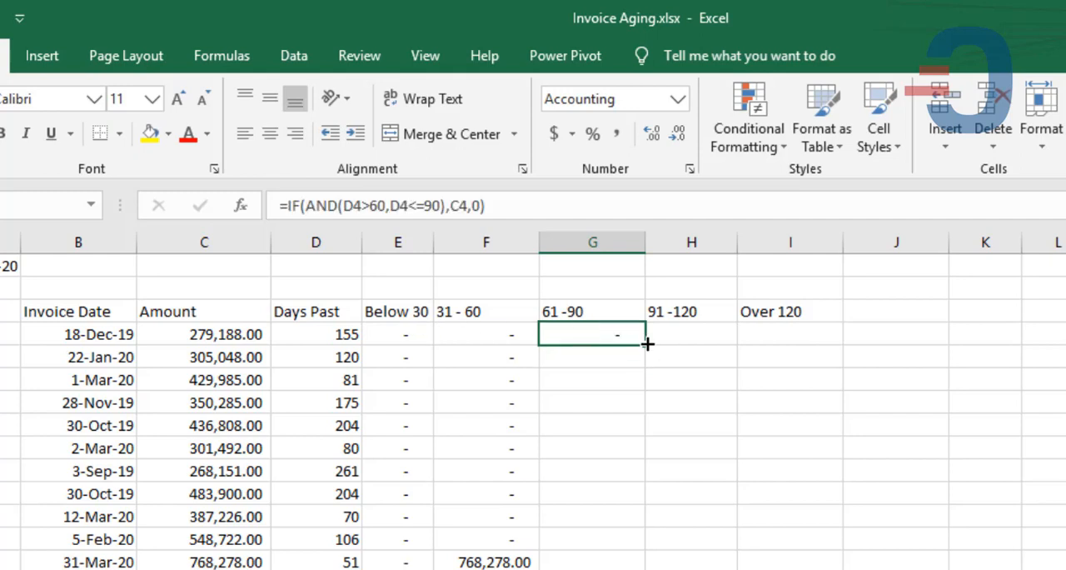
double_click(647, 343)
- Enter =IF(AND(D4>90,D4<=120),C4,0) in H4 for the 91 -120 bracket and fill it down the invoice rows
left_click(683, 332)
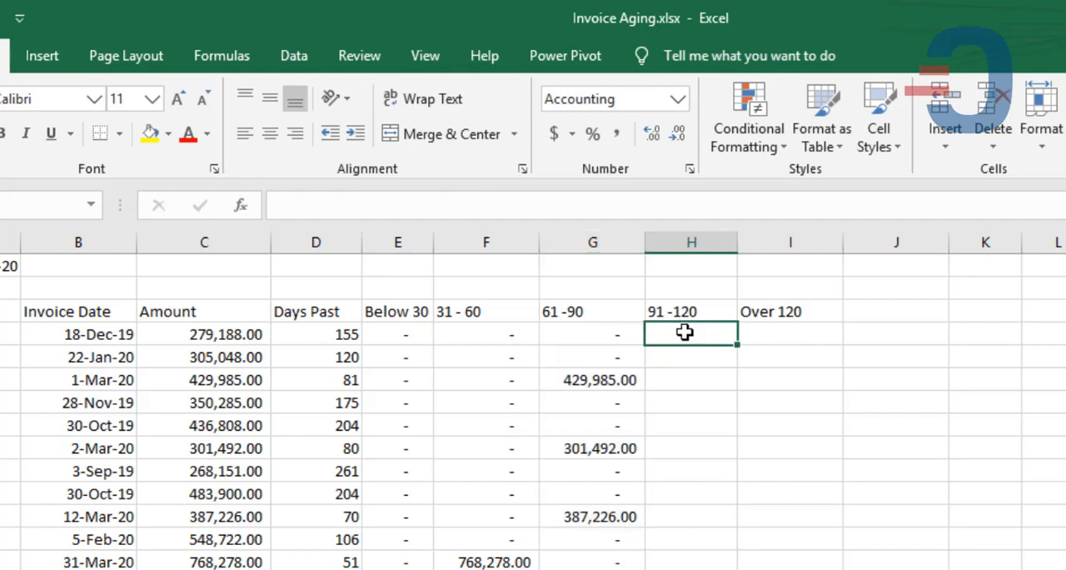
type("=")
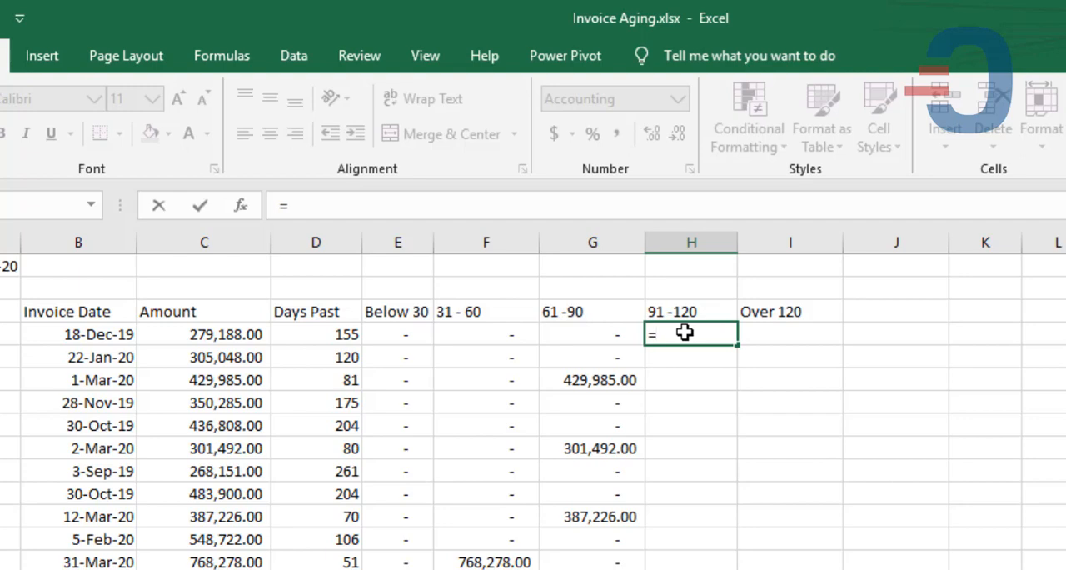
type("if")
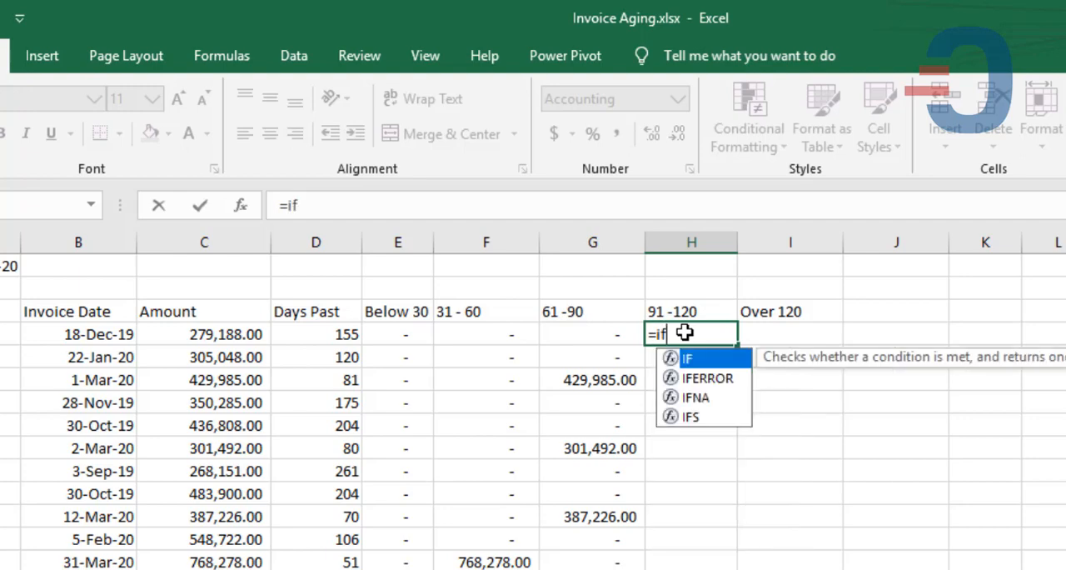
key("Tab")
type("a")
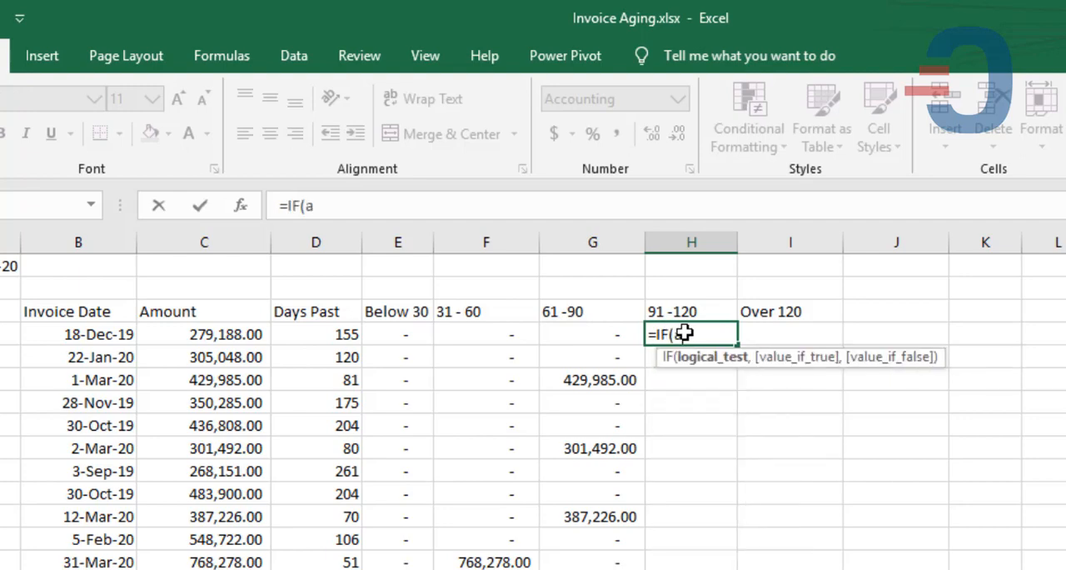
type("nd(")
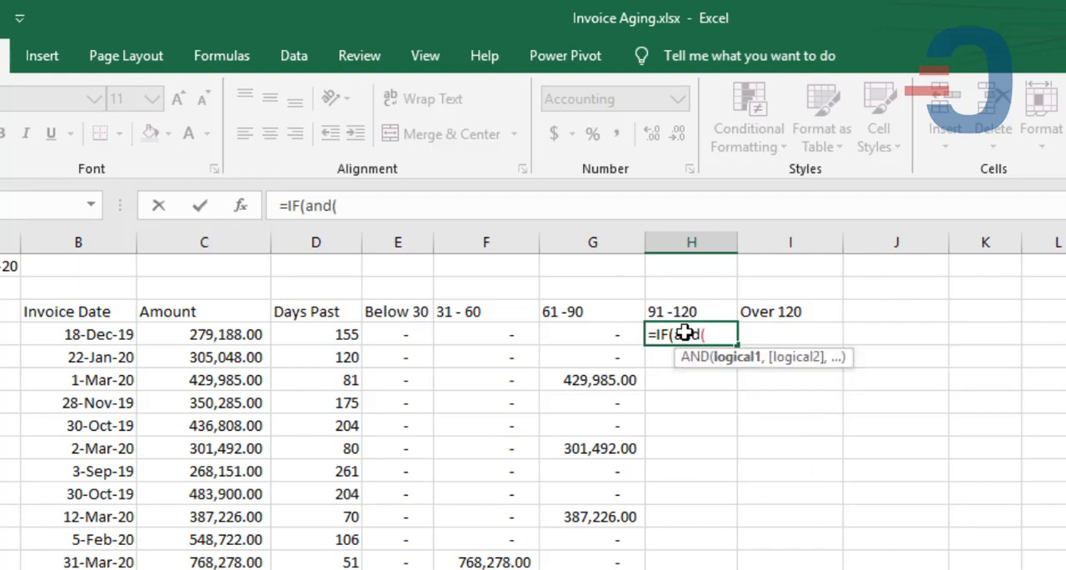
left_click(326, 334)
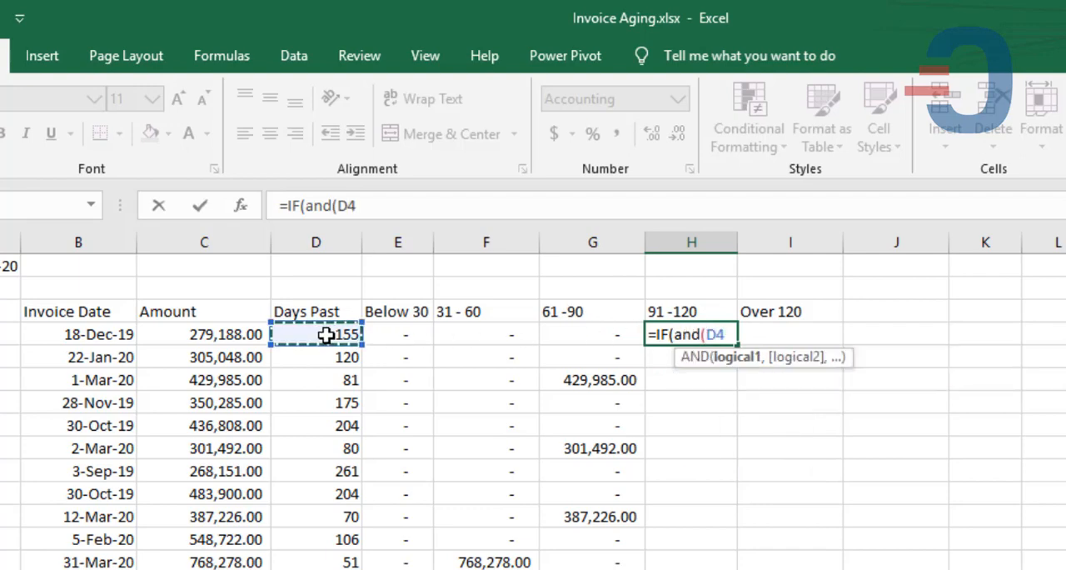
type(">9")
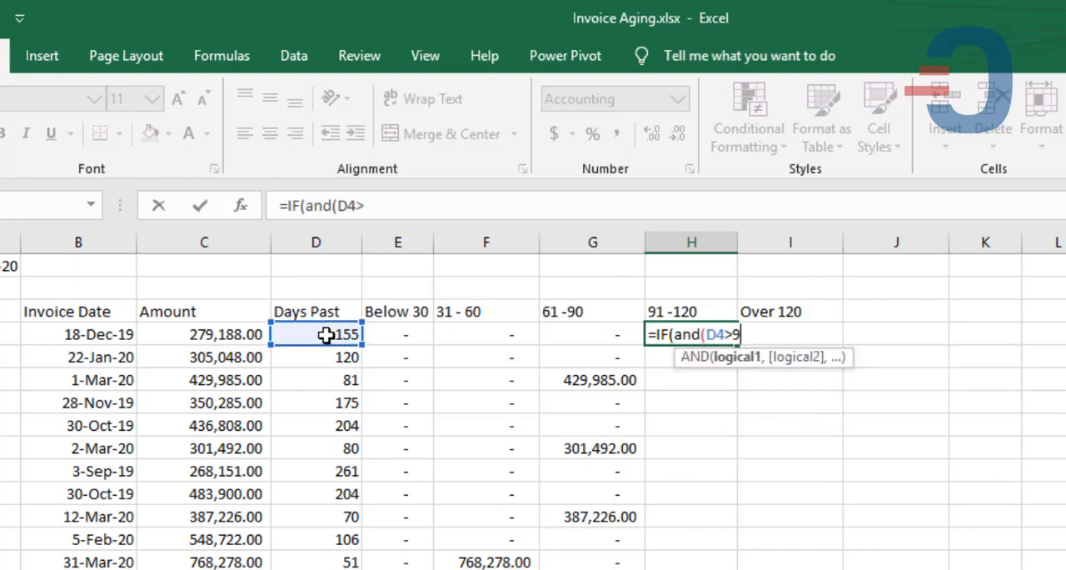
type("0,")
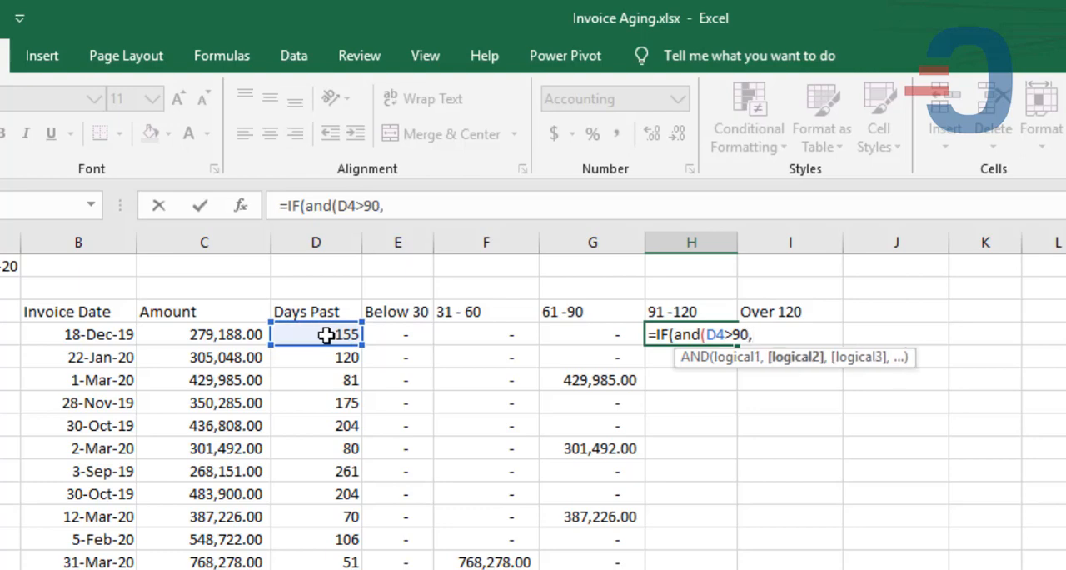
left_click(326, 334)
type("<")
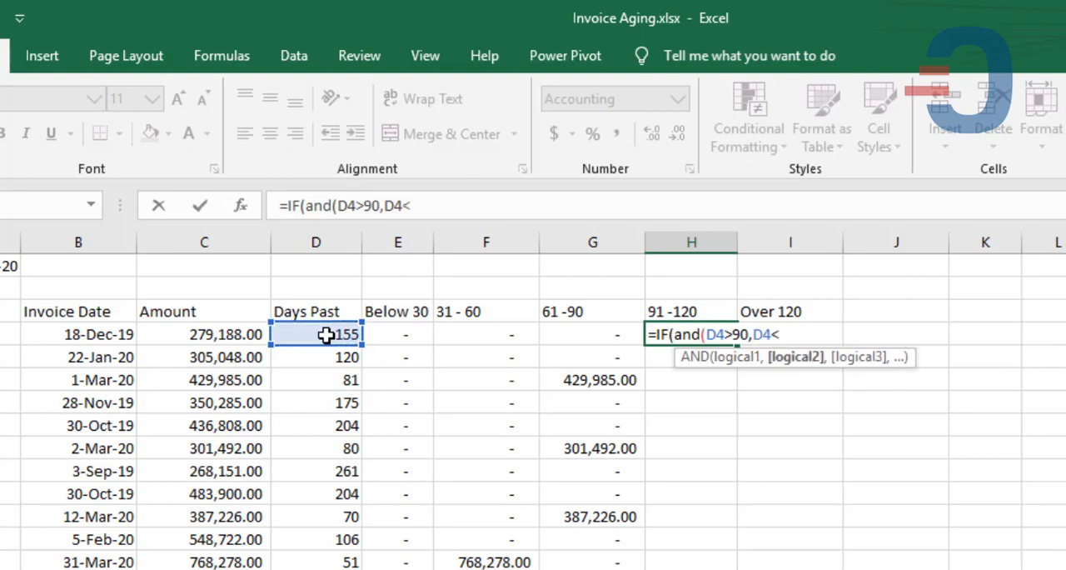
type("120")
key("BackSpace")
key("BackSpace")
key("BackSpace")
type("20)")
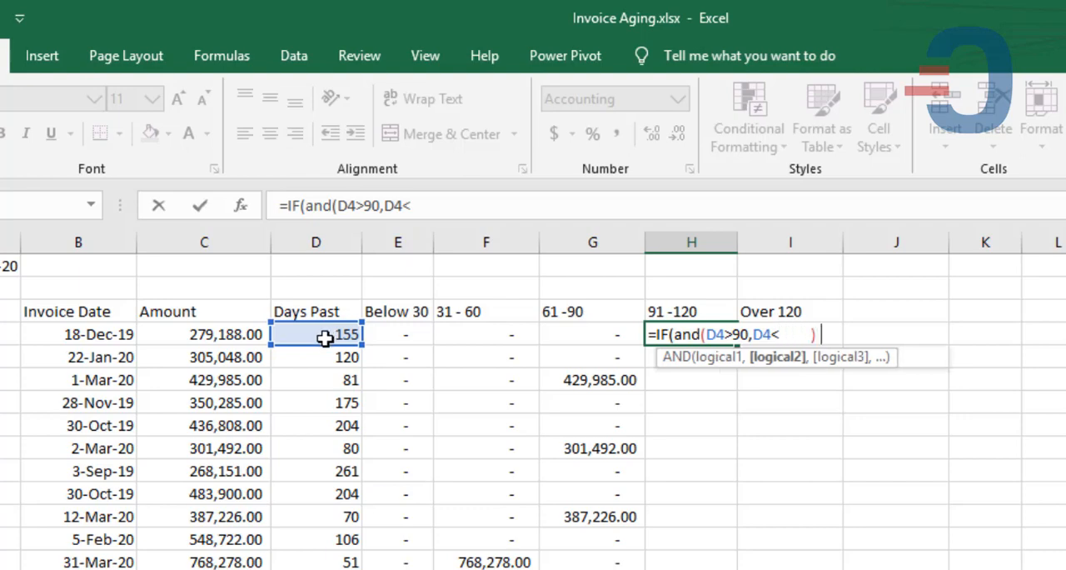
type(",")
left_click(236, 334)
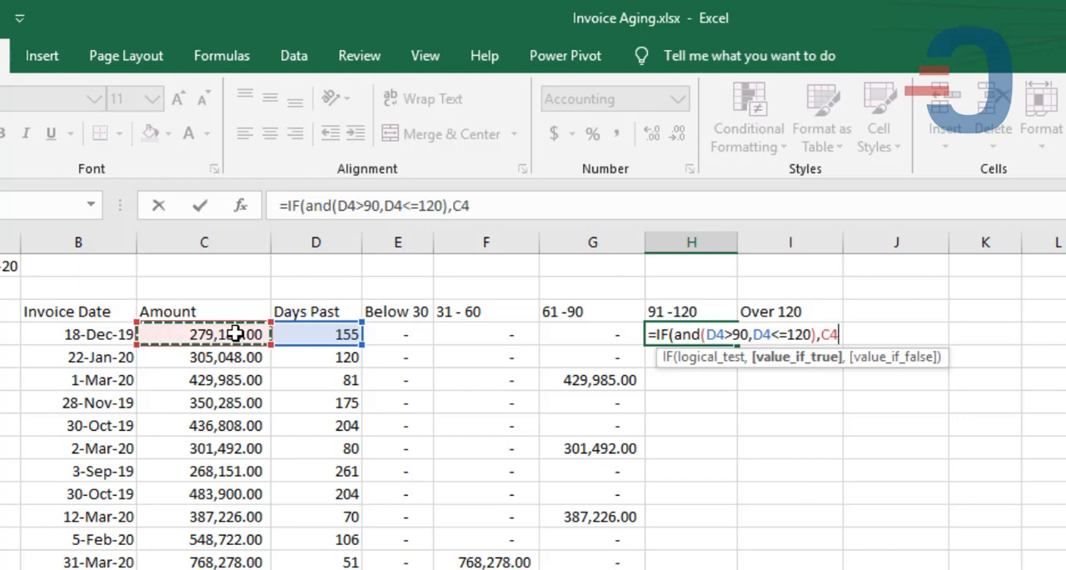
type(", ")
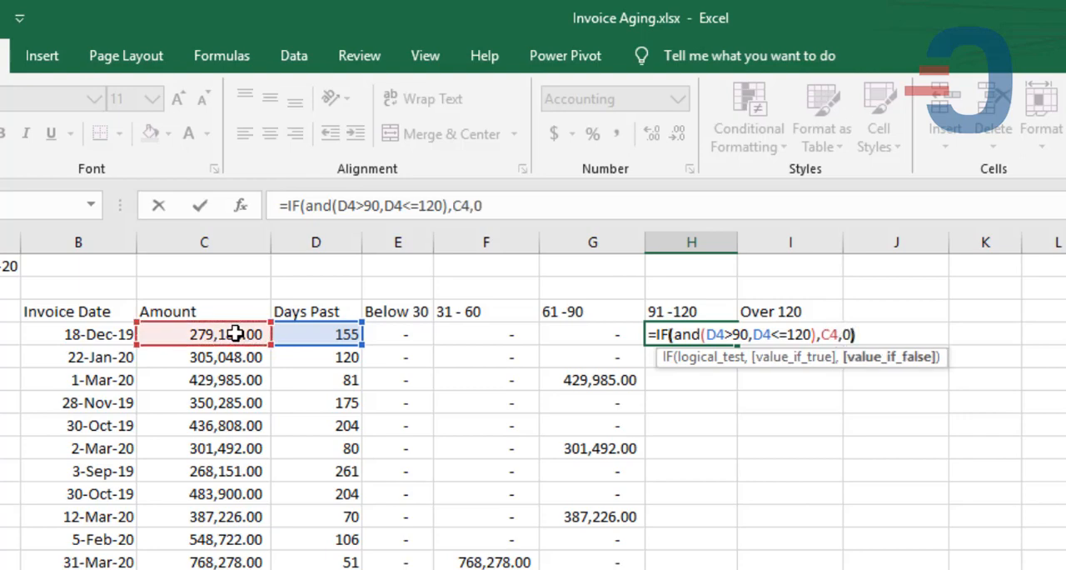
type("0)")
key("Return")
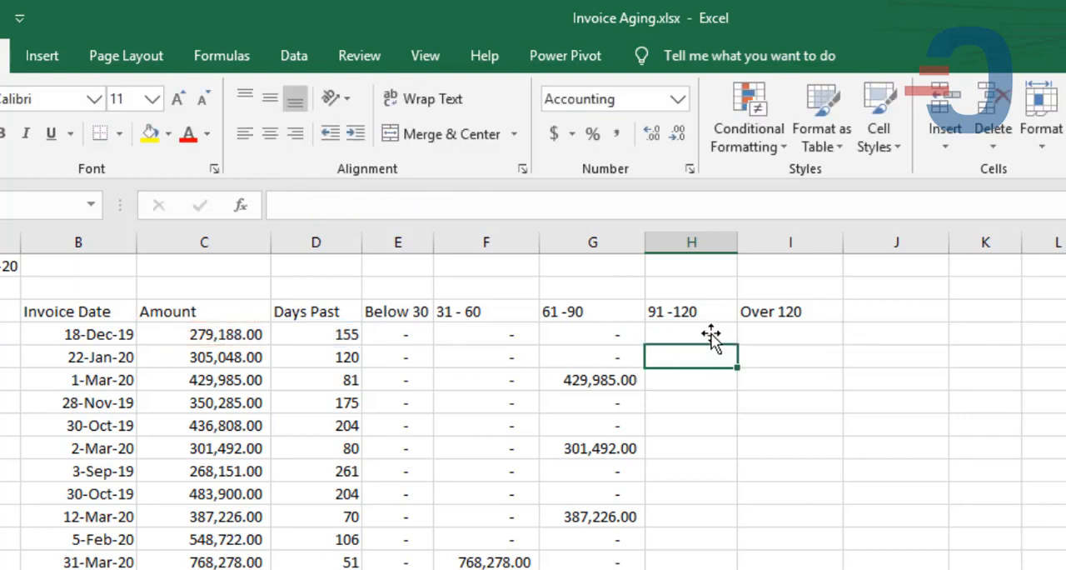
left_click(710, 334)
double_click(737, 345)
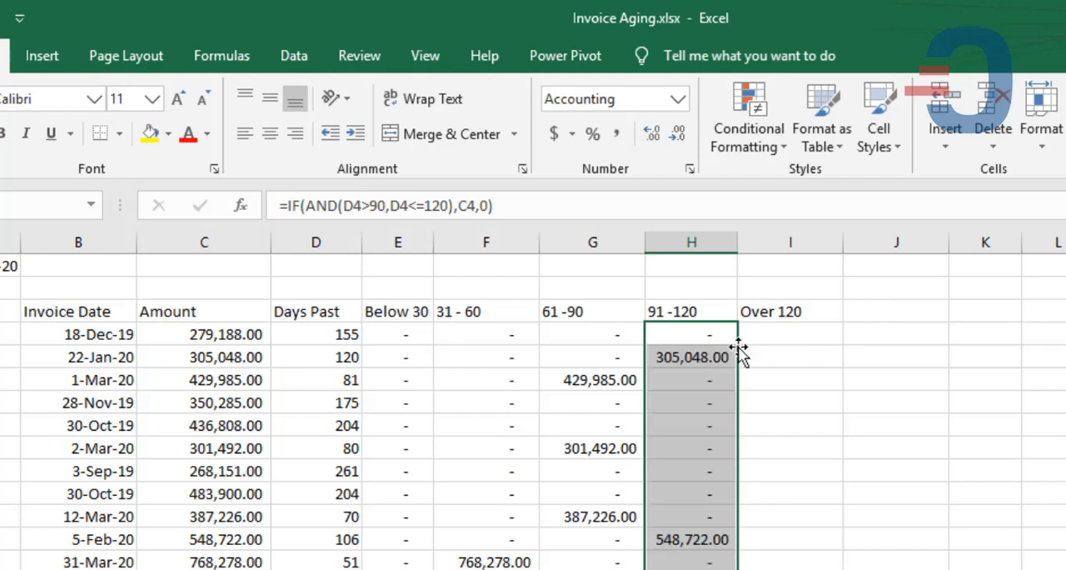
- Enter =IF(D4>120,C4,0) in I4 for the Over 120 bracket and fill it down the invoice rows
left_click(788, 336)
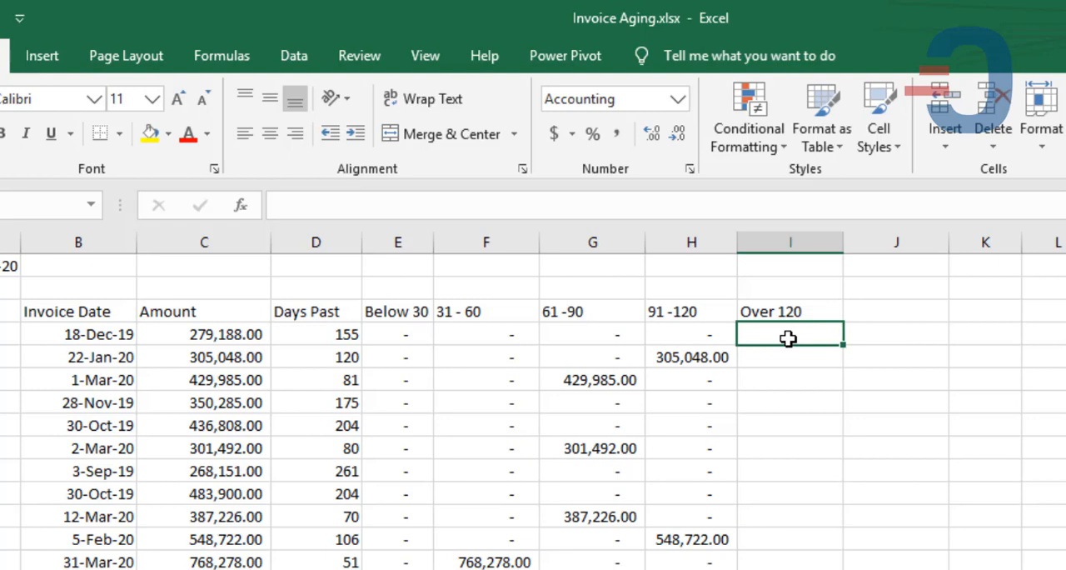
type("=if")
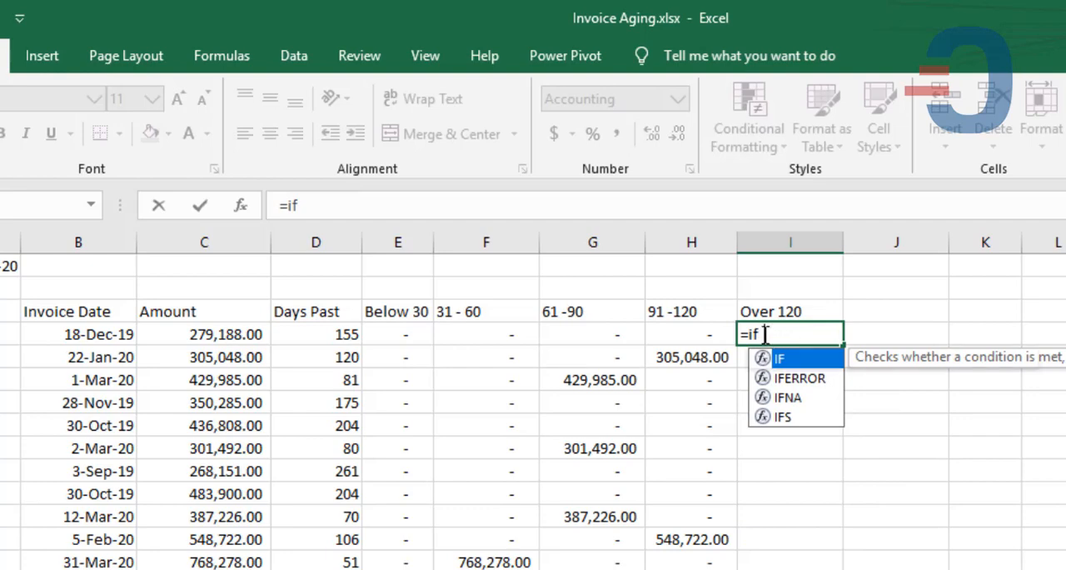
type("((")
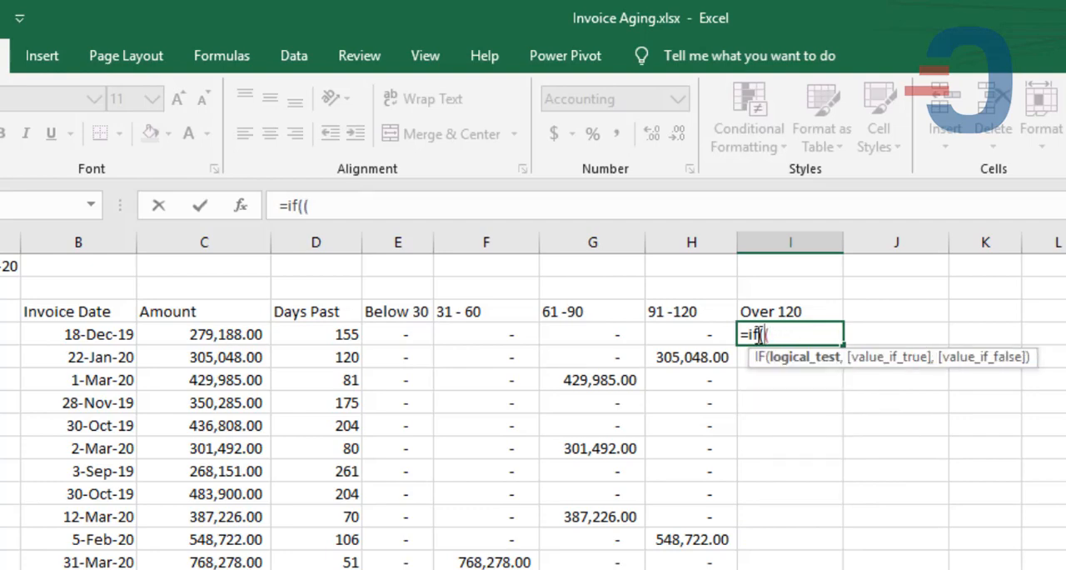
key("BackSpace")
left_click(335, 336)
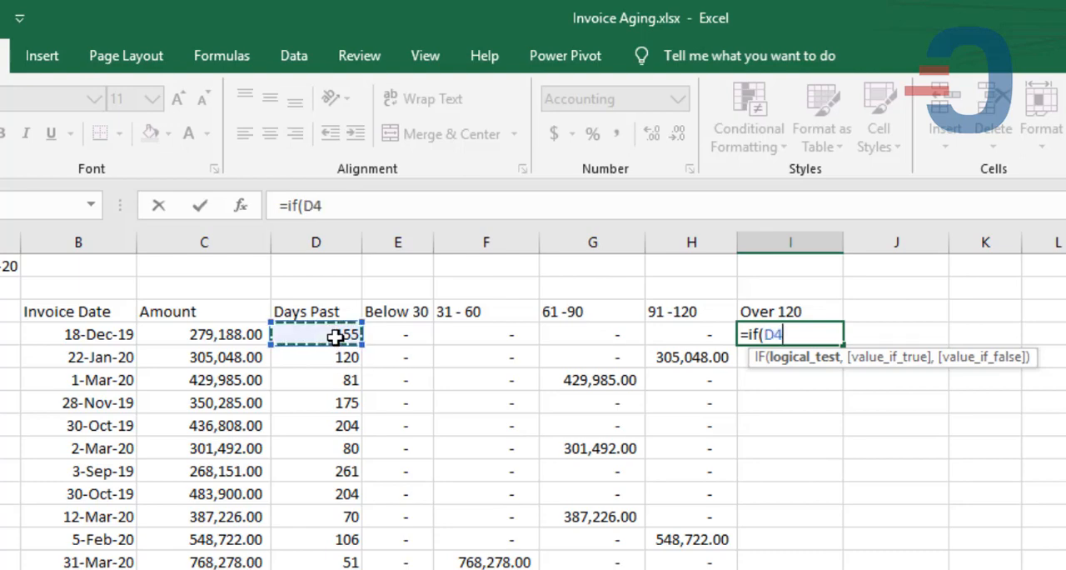
type(">12")
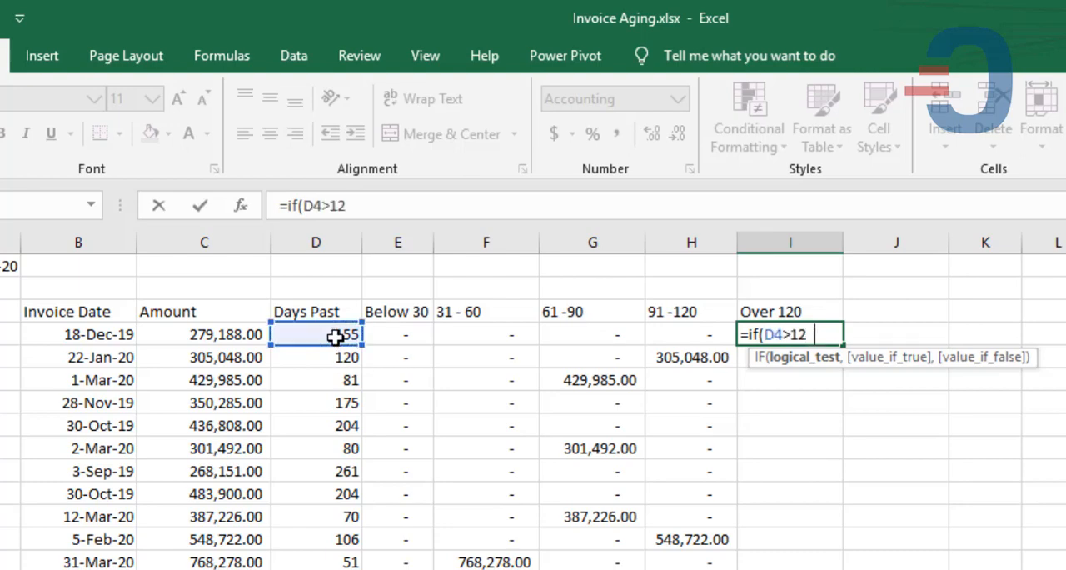
type("0,")
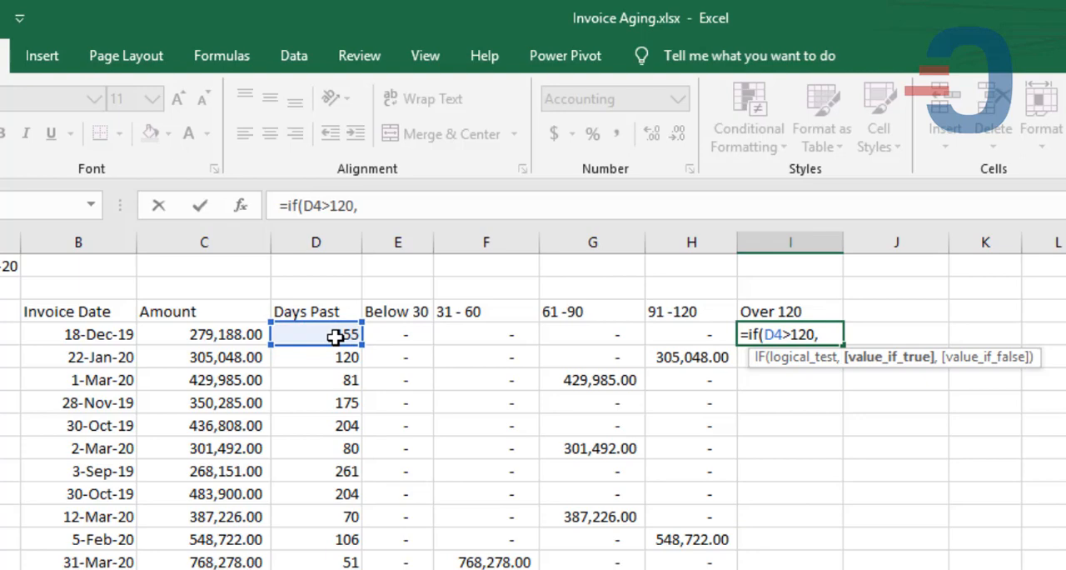
left_click(221, 334)
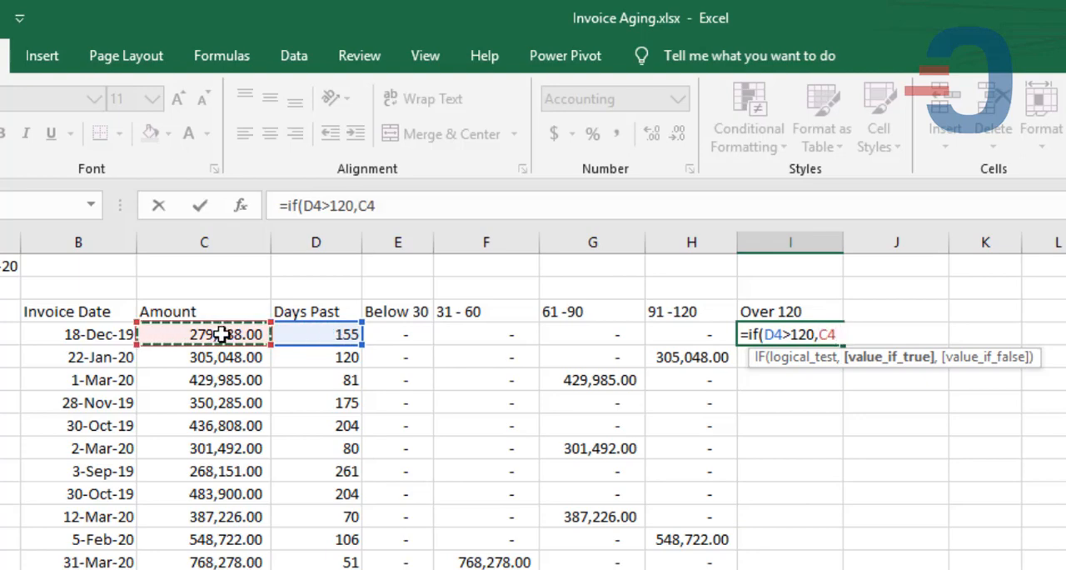
type(",0")
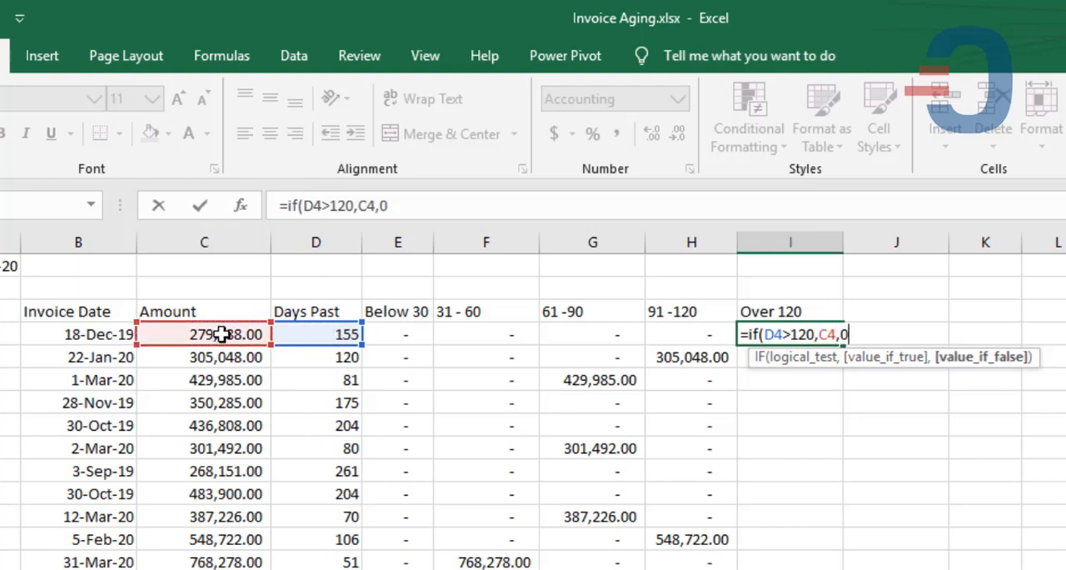
type(")")
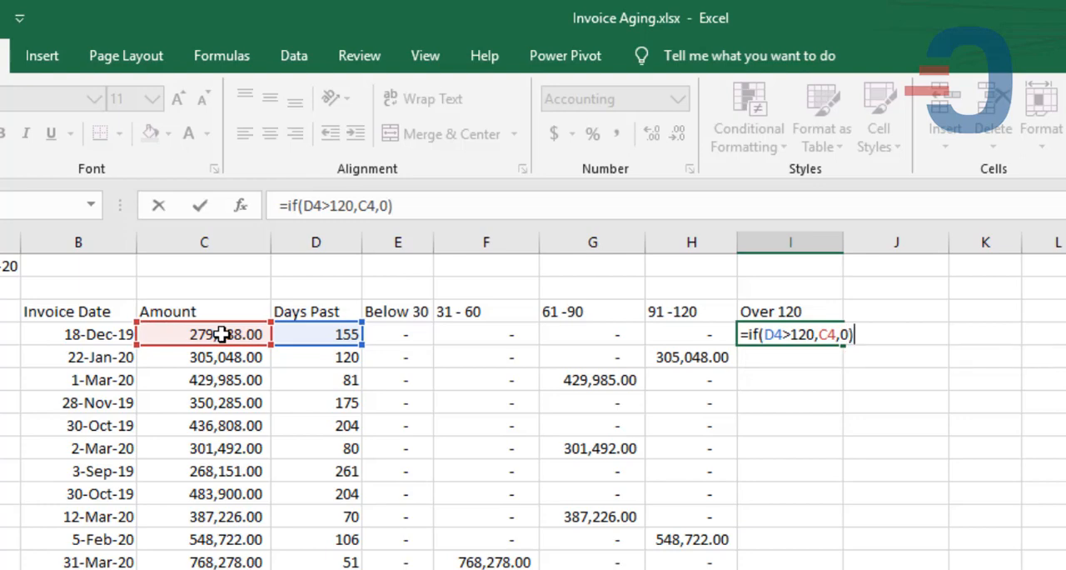
key("Return")
left_click(815, 331)
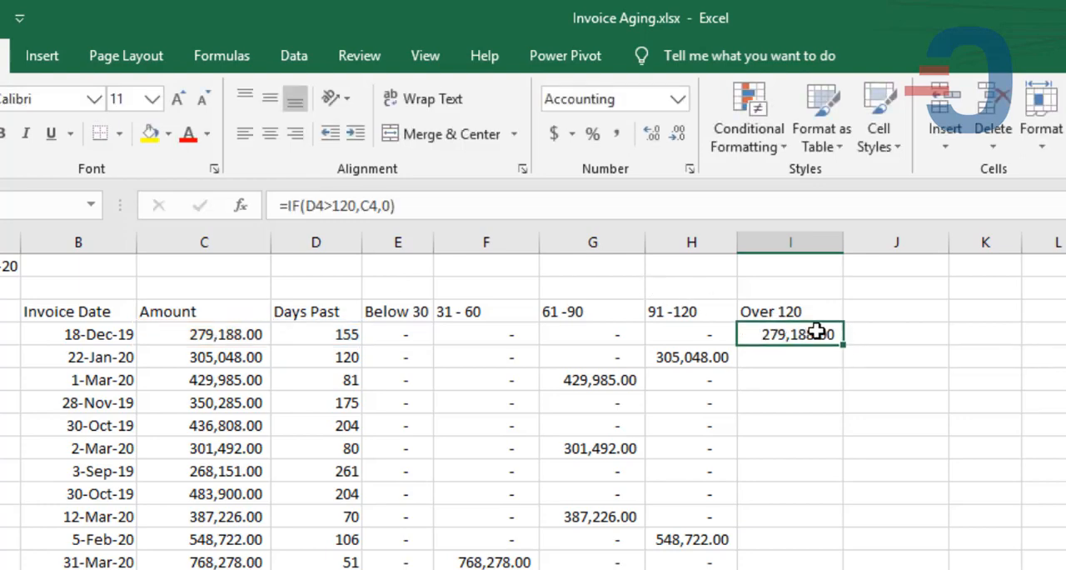
double_click(843, 346)
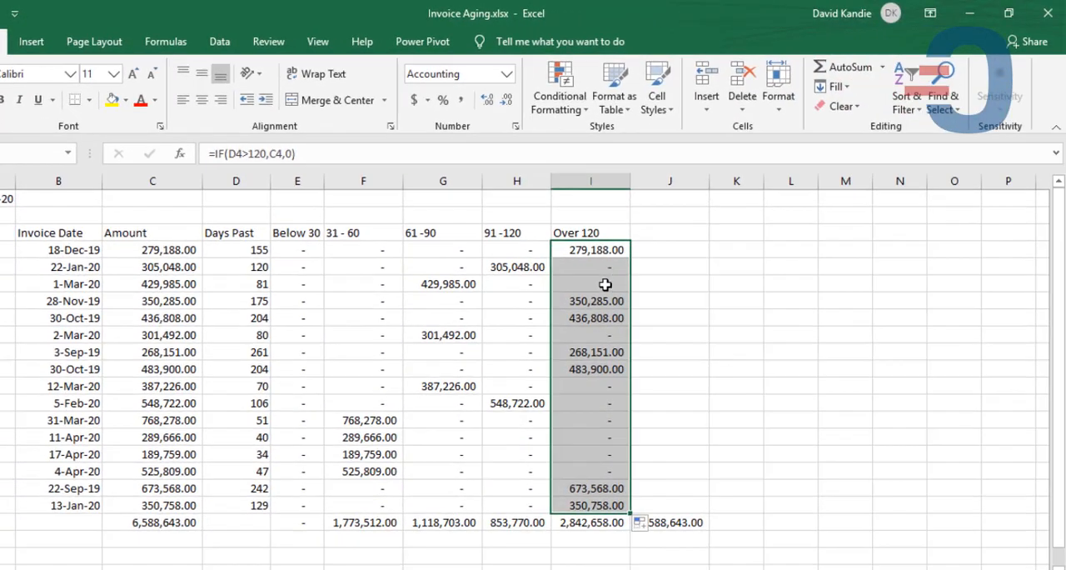
- AutoSum the aging brackets E4:I19 into row totals in column J and check the sum formulas in J5 and J20
left_click(589, 253)
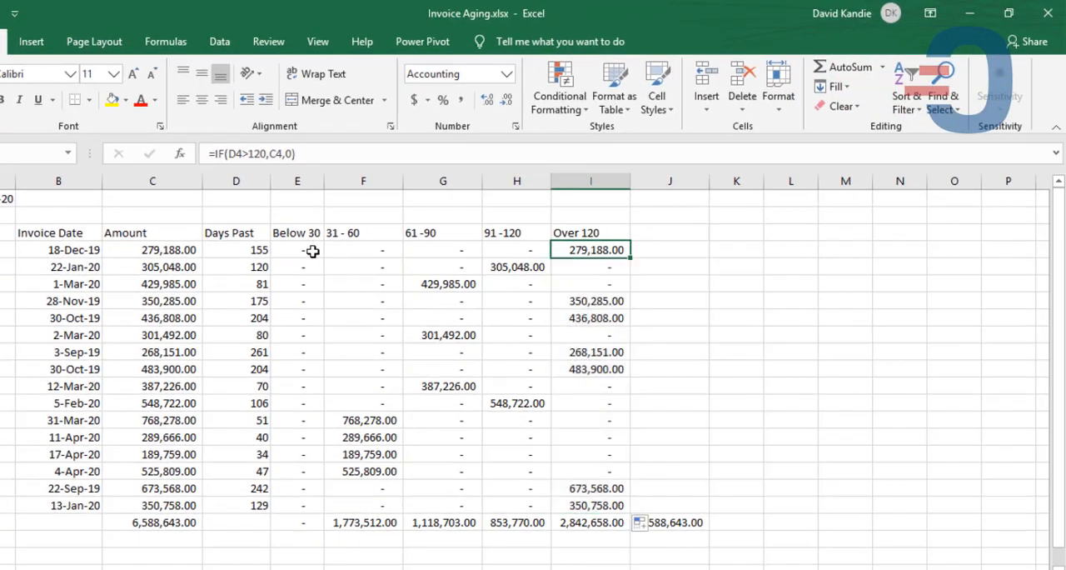
left_click_drag(312, 251, 694, 500)
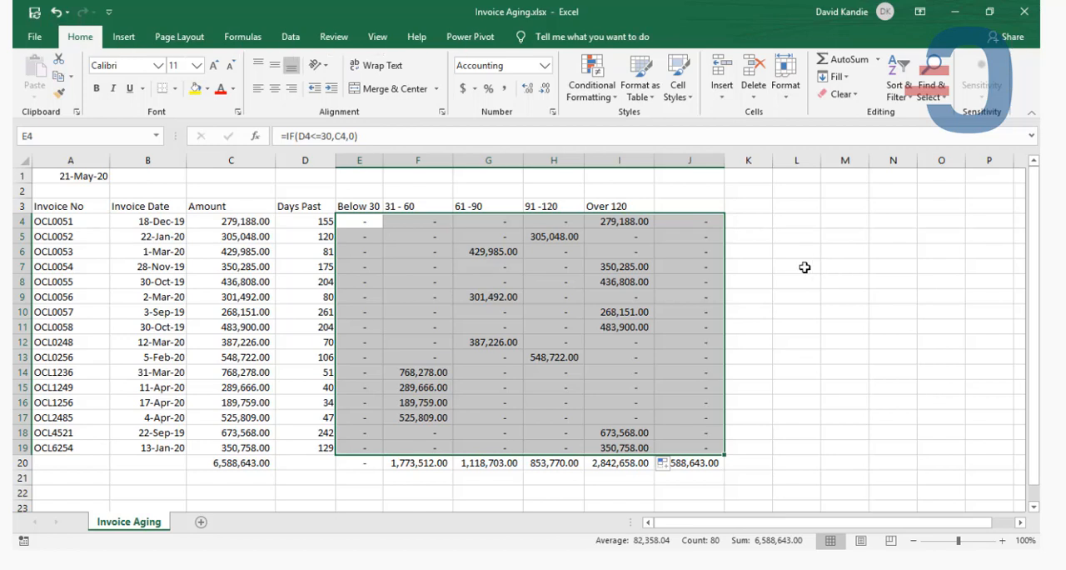
key("alt+equal")
left_click(696, 237)
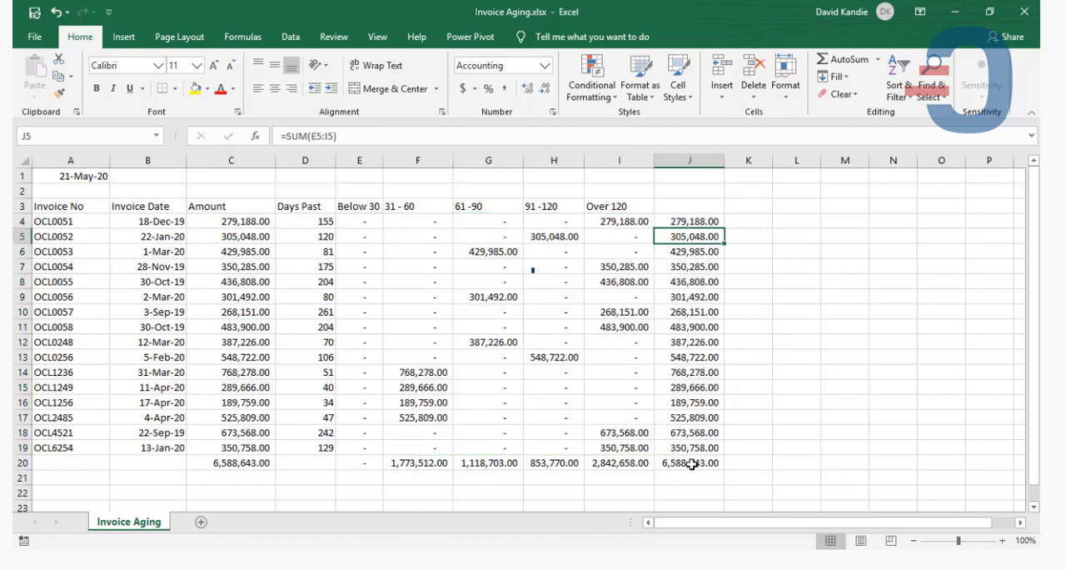
left_click(691, 462)
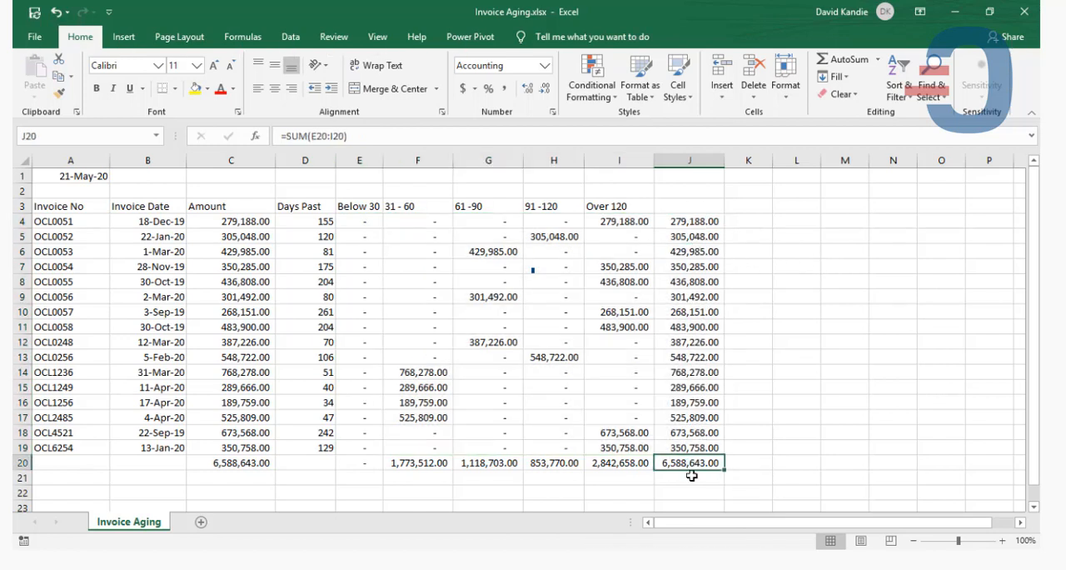